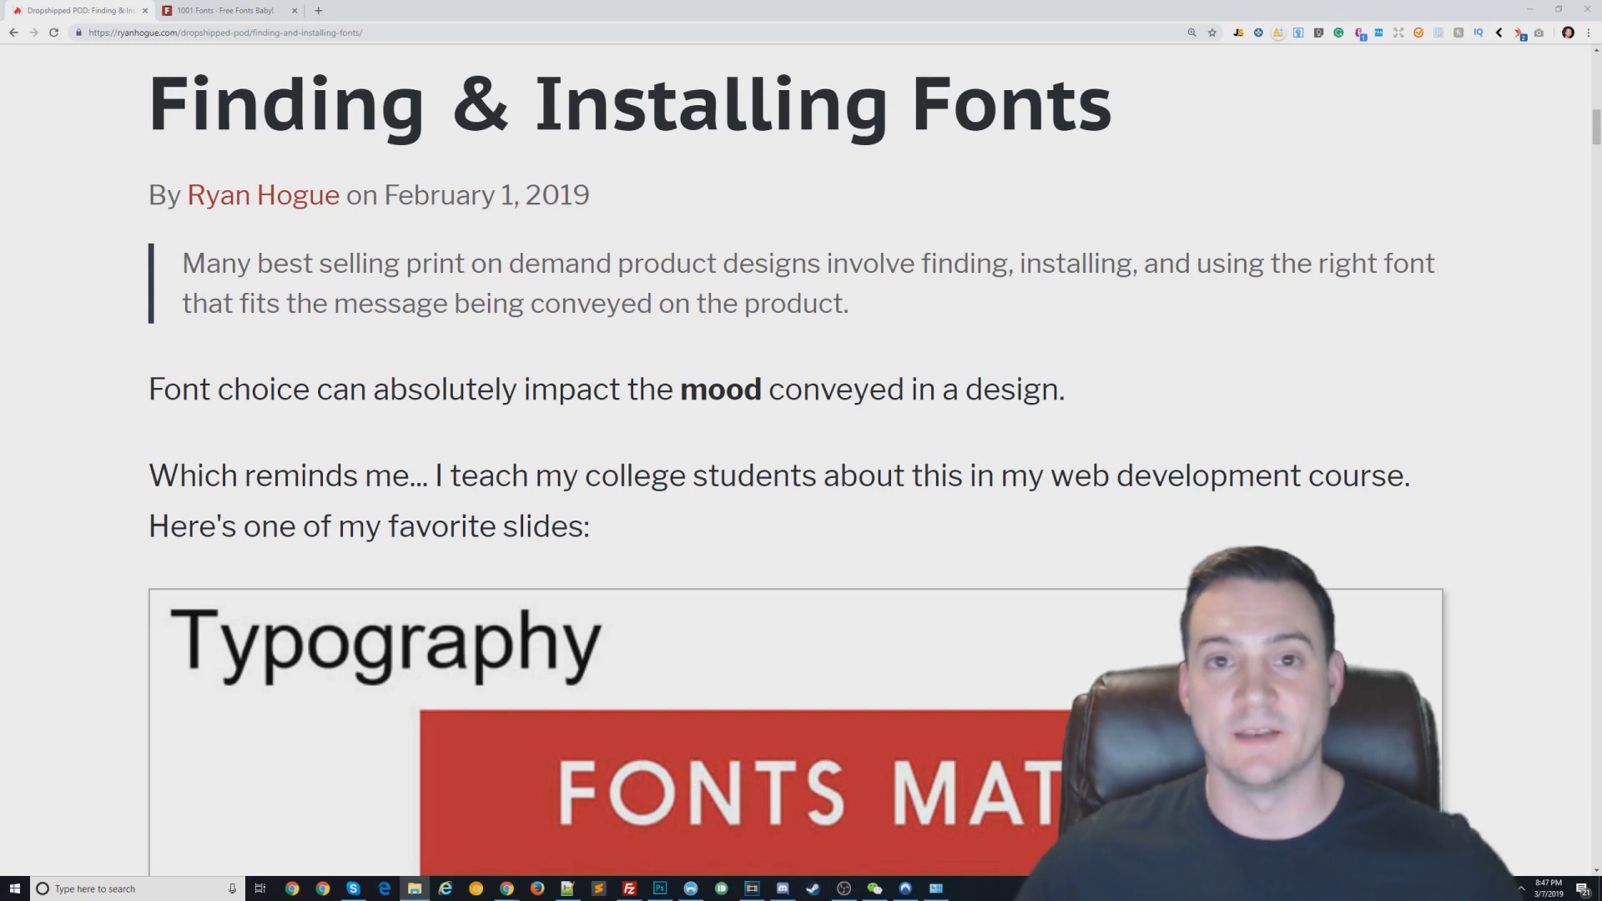
Scroll the Finding & Installing Fonts article down to its 'Where To Find Fonts' list.
scroll(785, 618, down, 6)
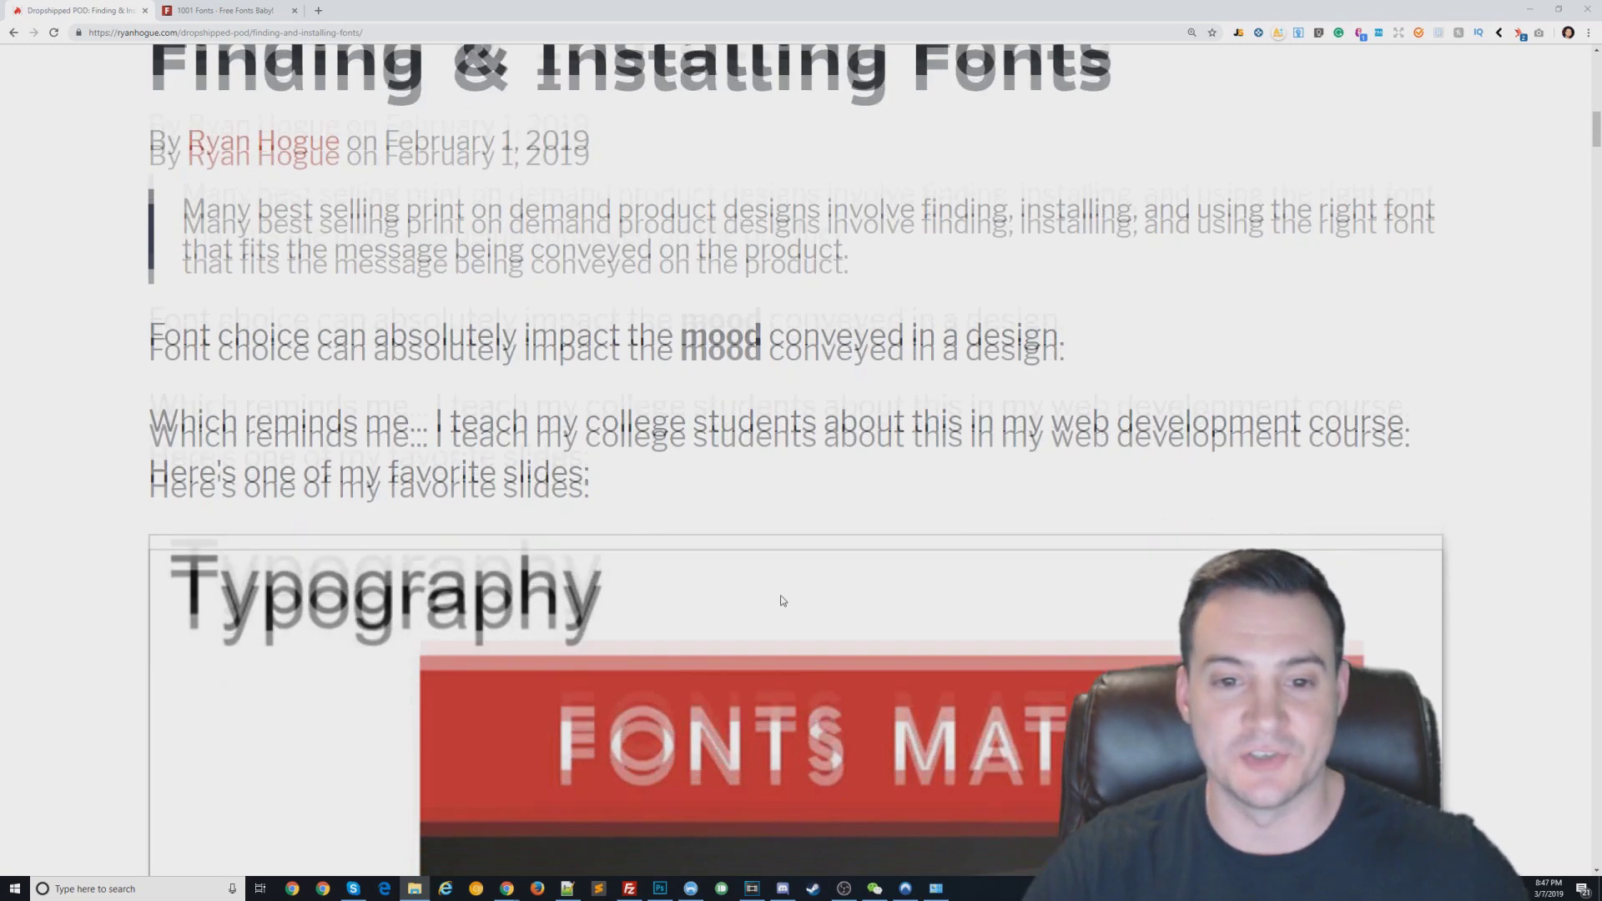
scroll(939, 574, down, 1)
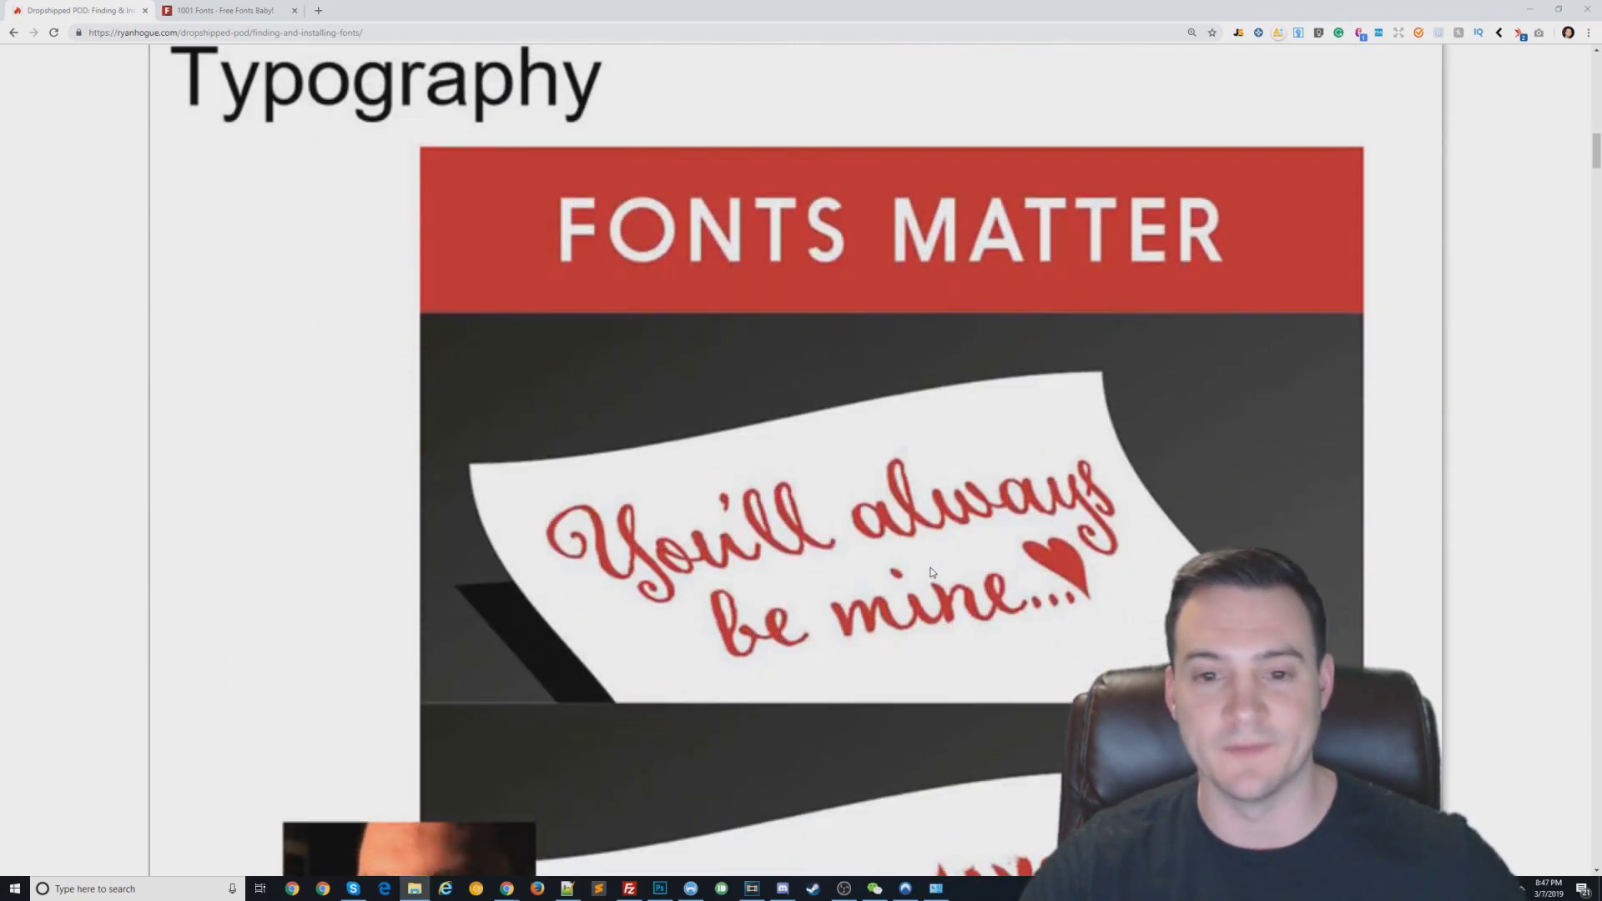
scroll(932, 573, down, 2)
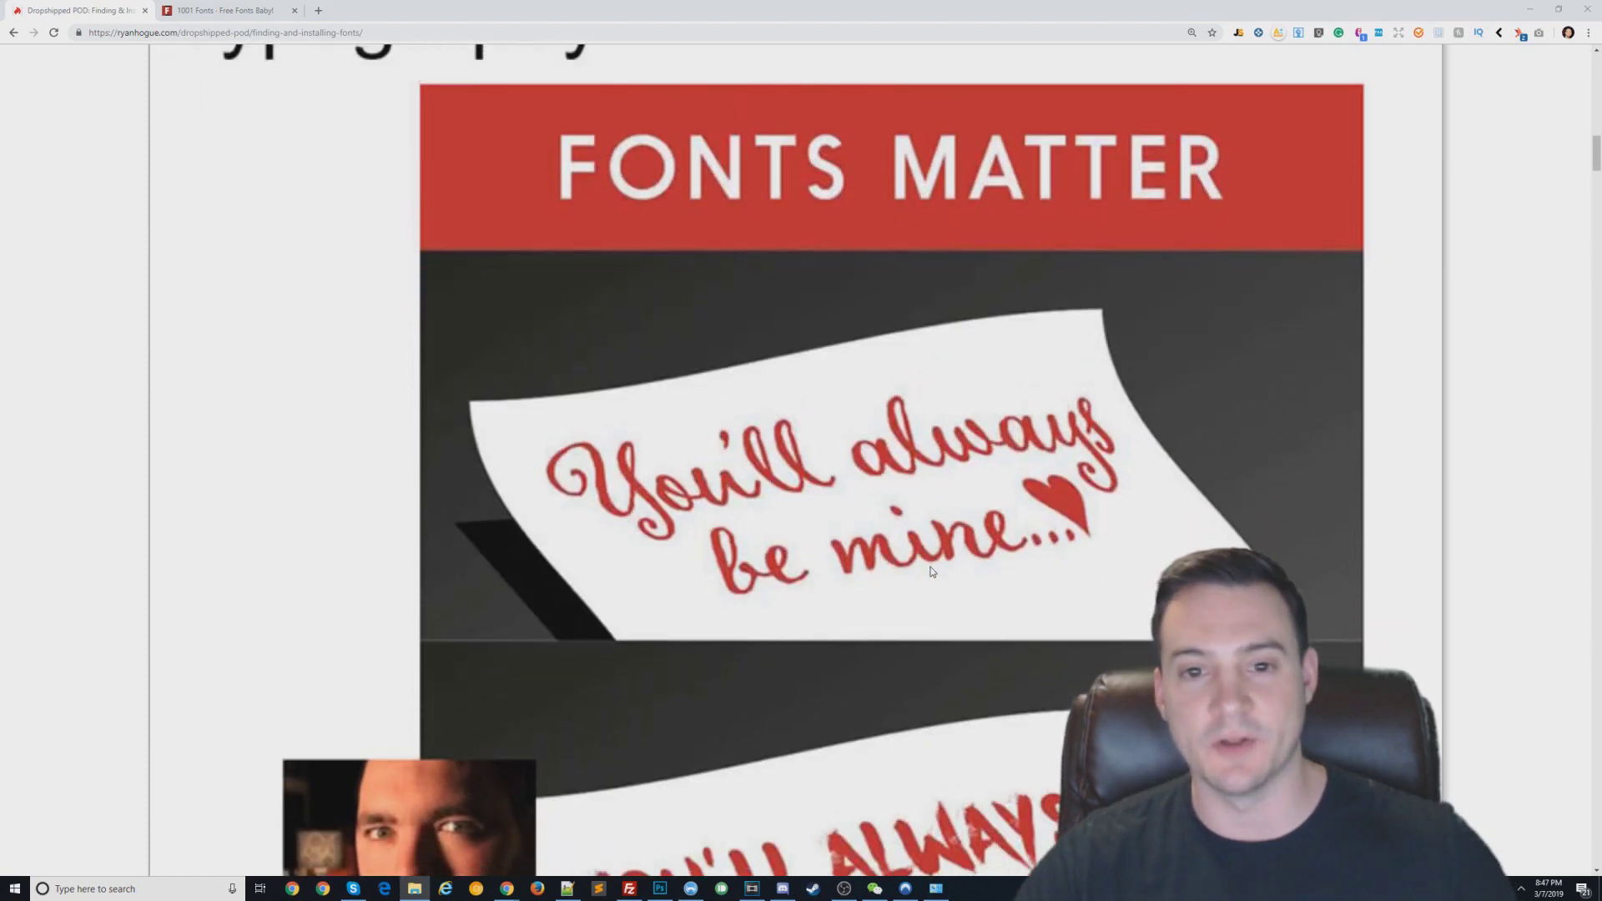
scroll(933, 573, down, 1)
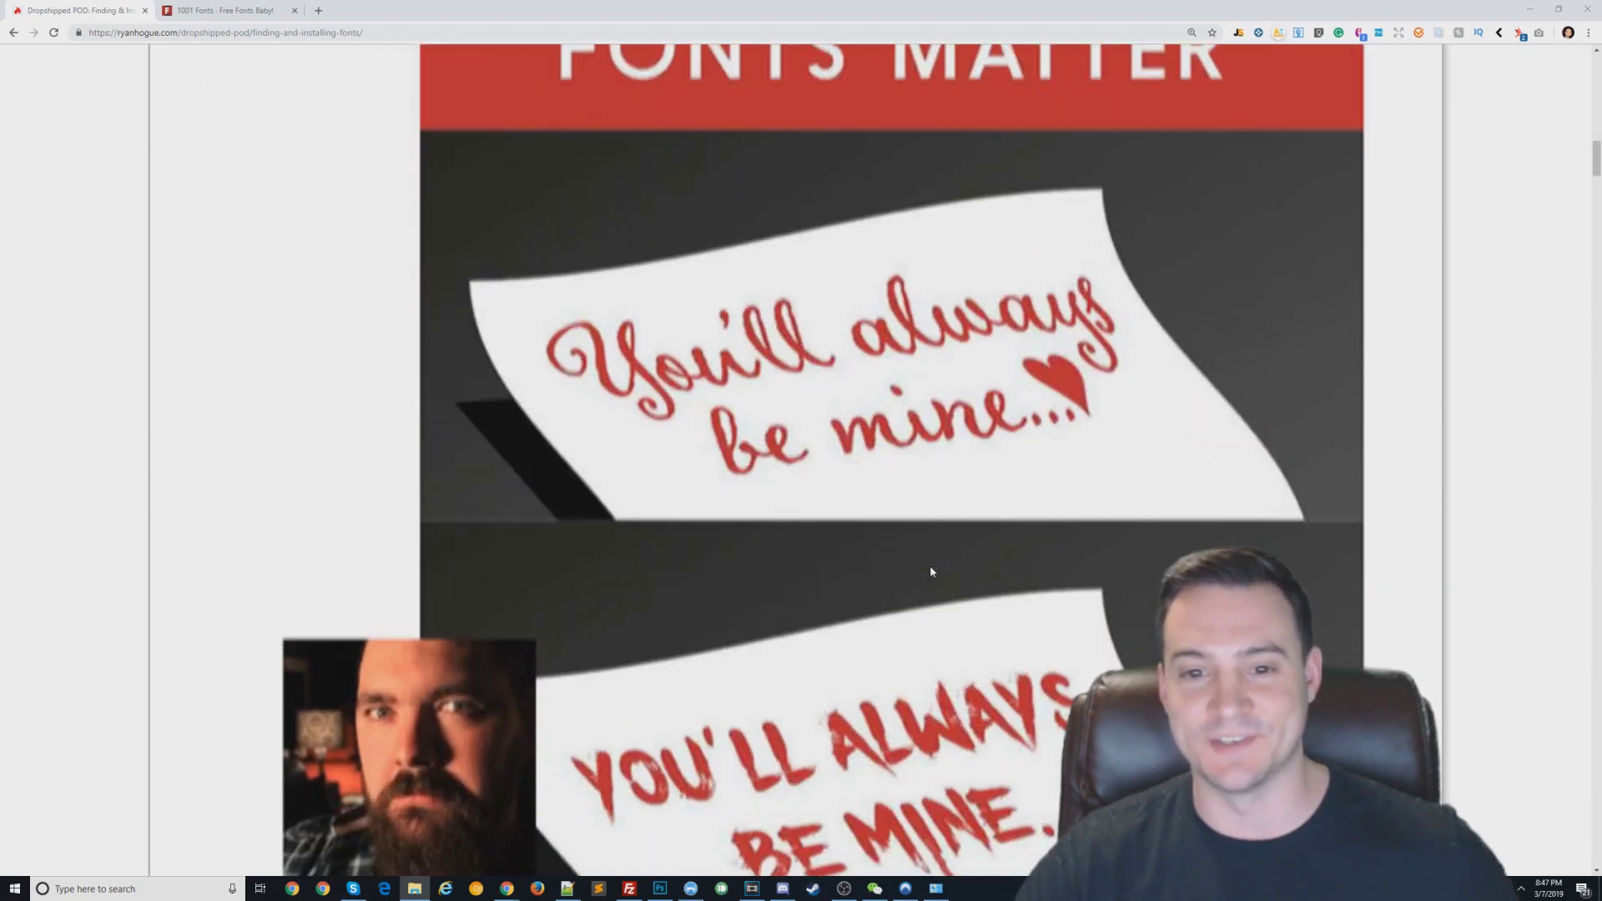
scroll(932, 573, down, 1)
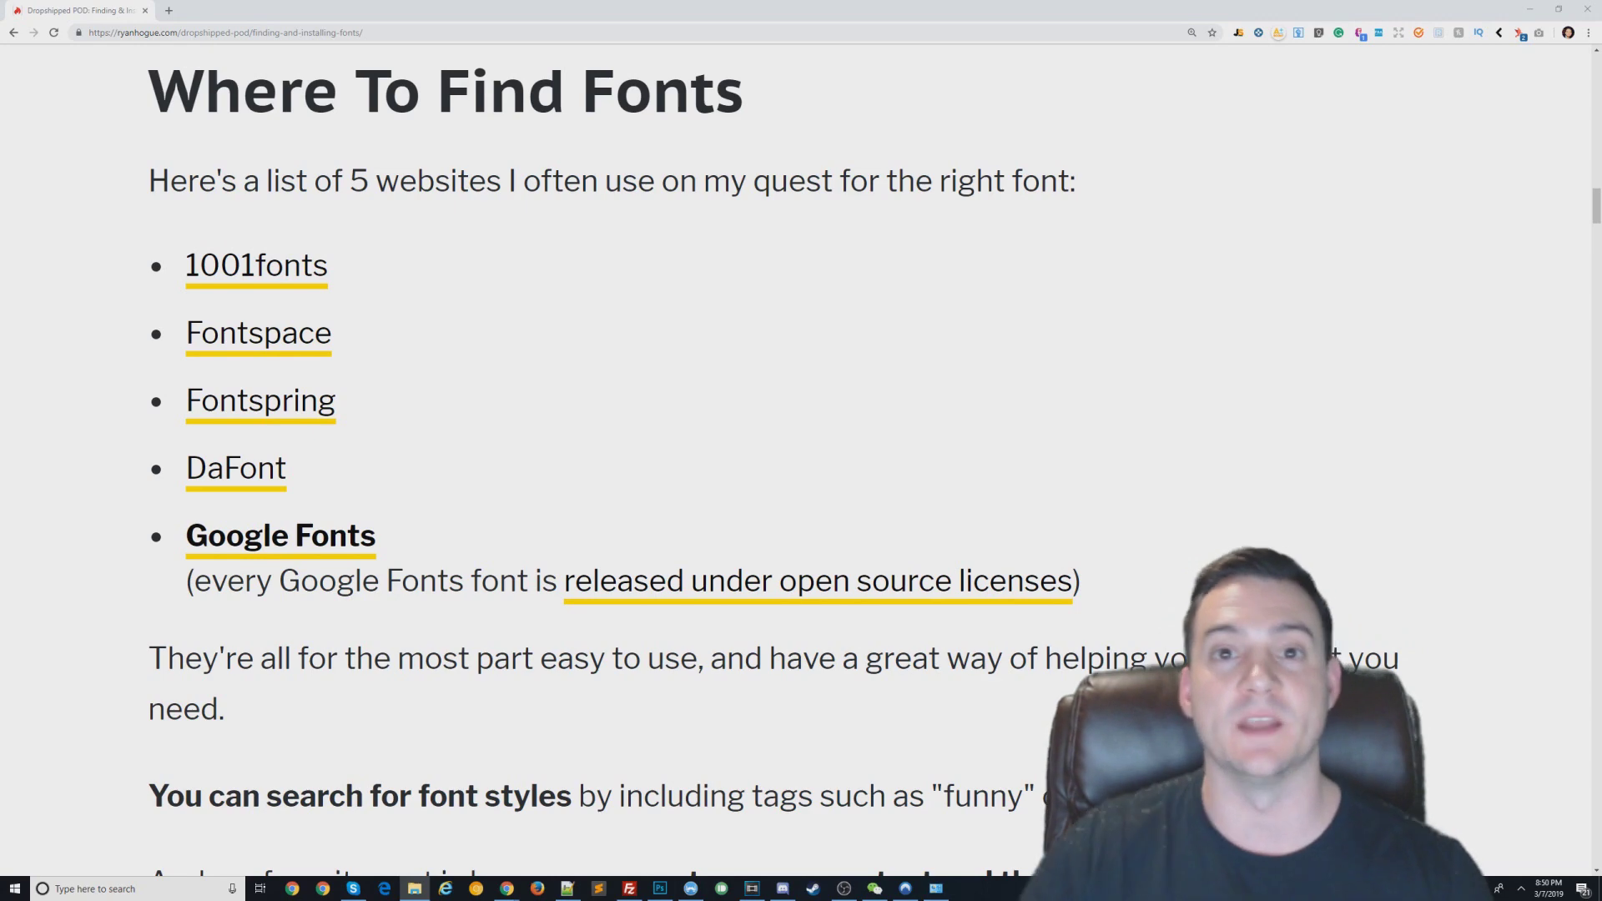
Open Google Fonts in a new tab, view it, then return to the article.
middle_click(336, 538)
click(271, 9)
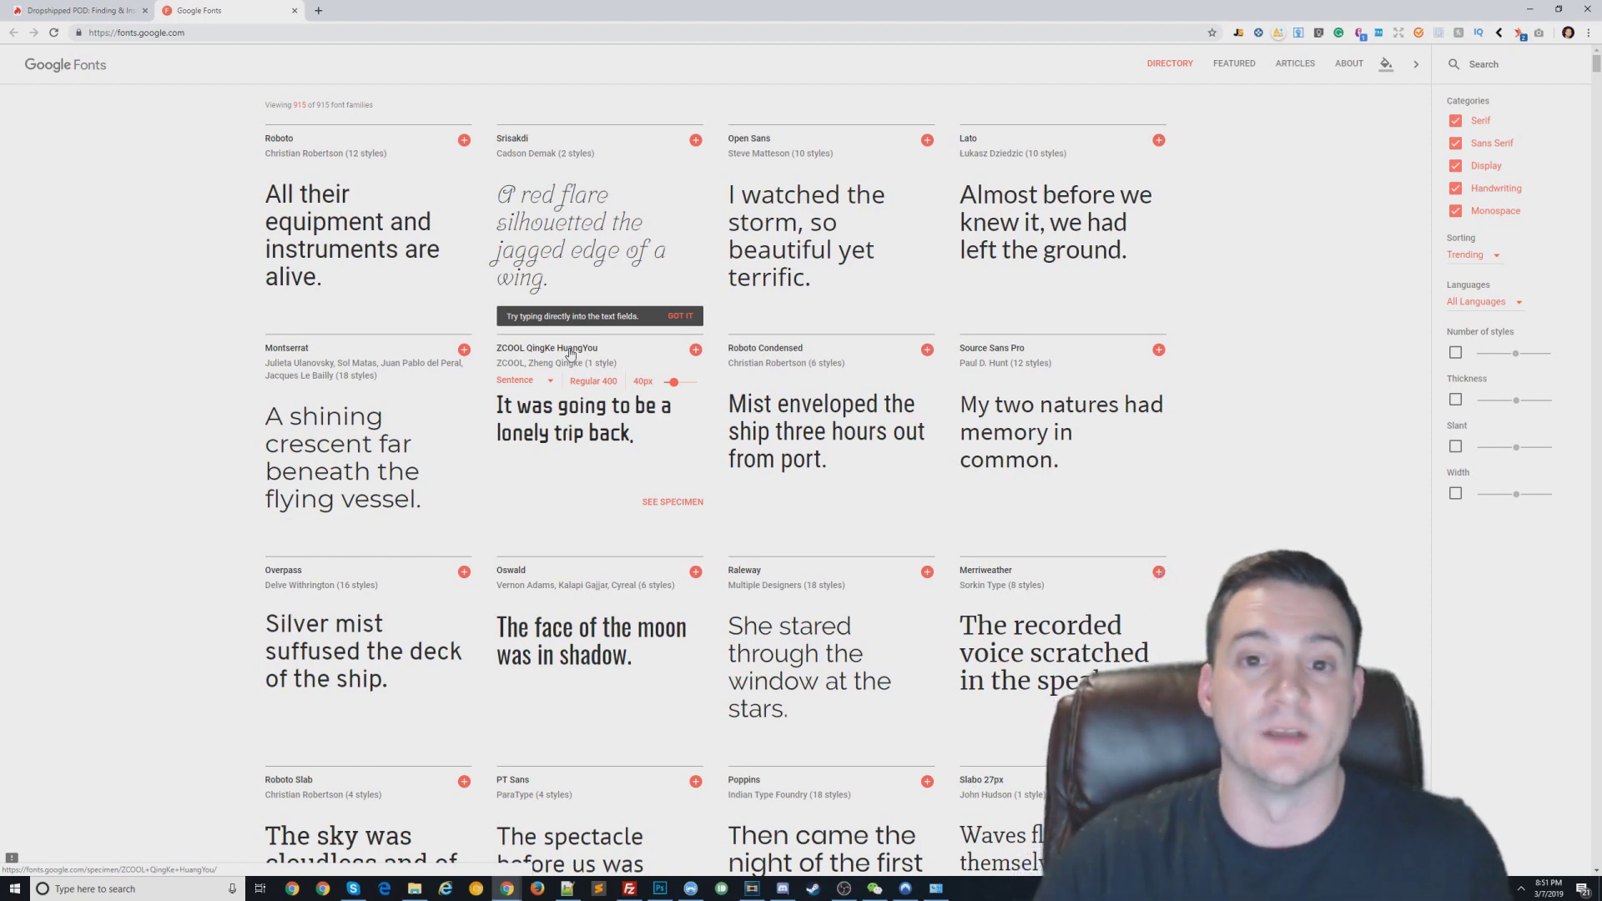
click(84, 4)
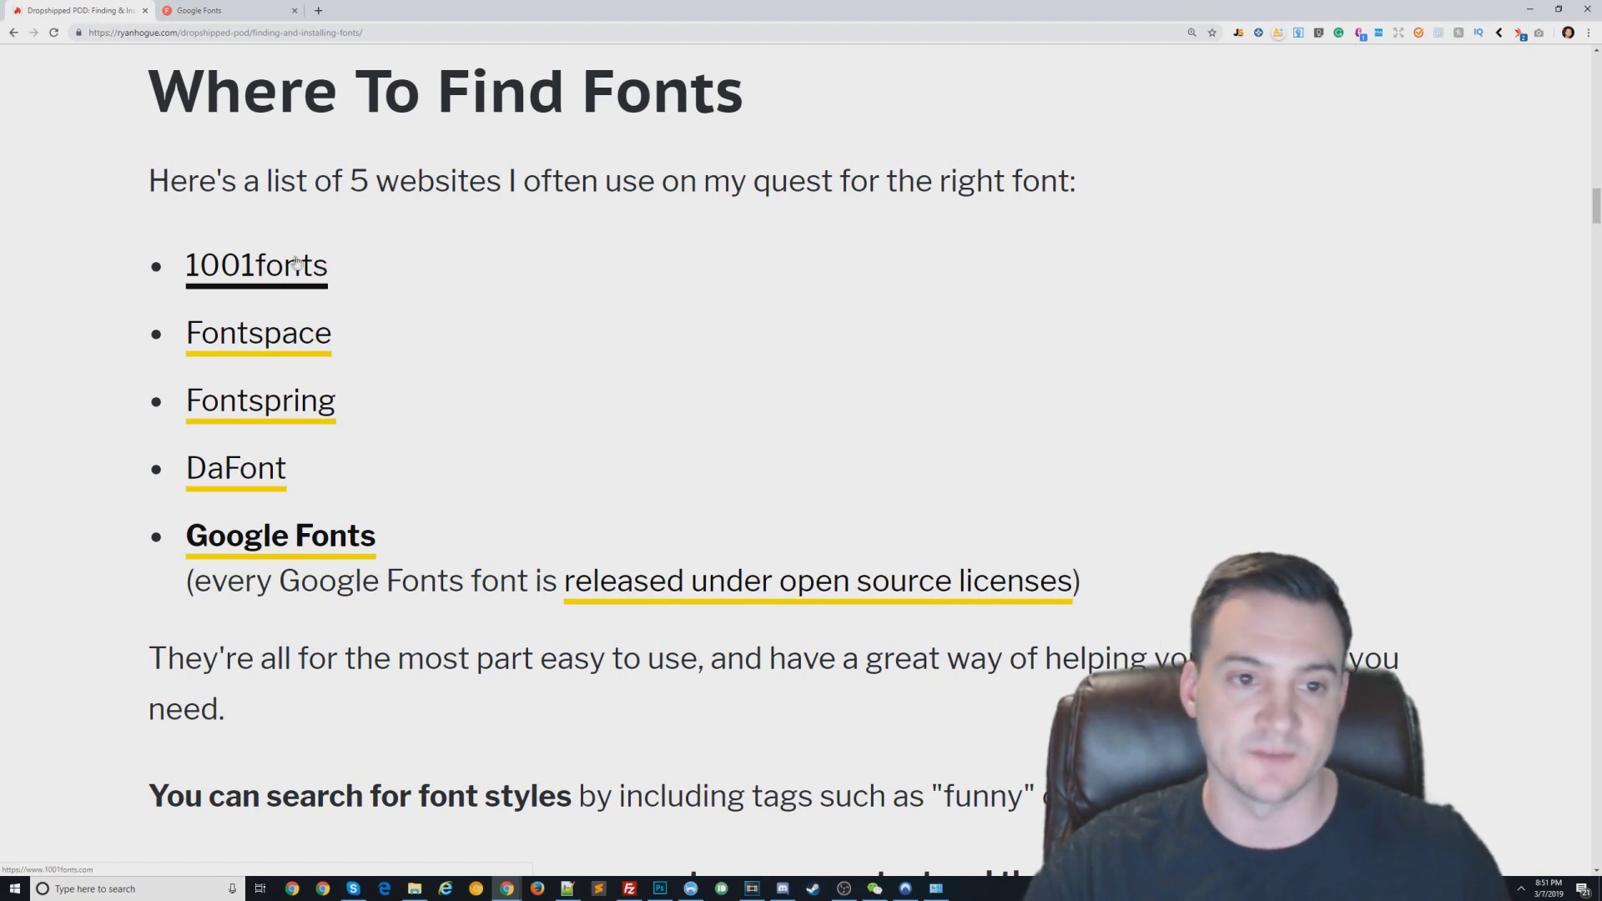
Open 1001 Fonts in a new tab, preview 'ST PATRICKS DAY', and filter to commercial-use fonts.
middle_click(268, 276)
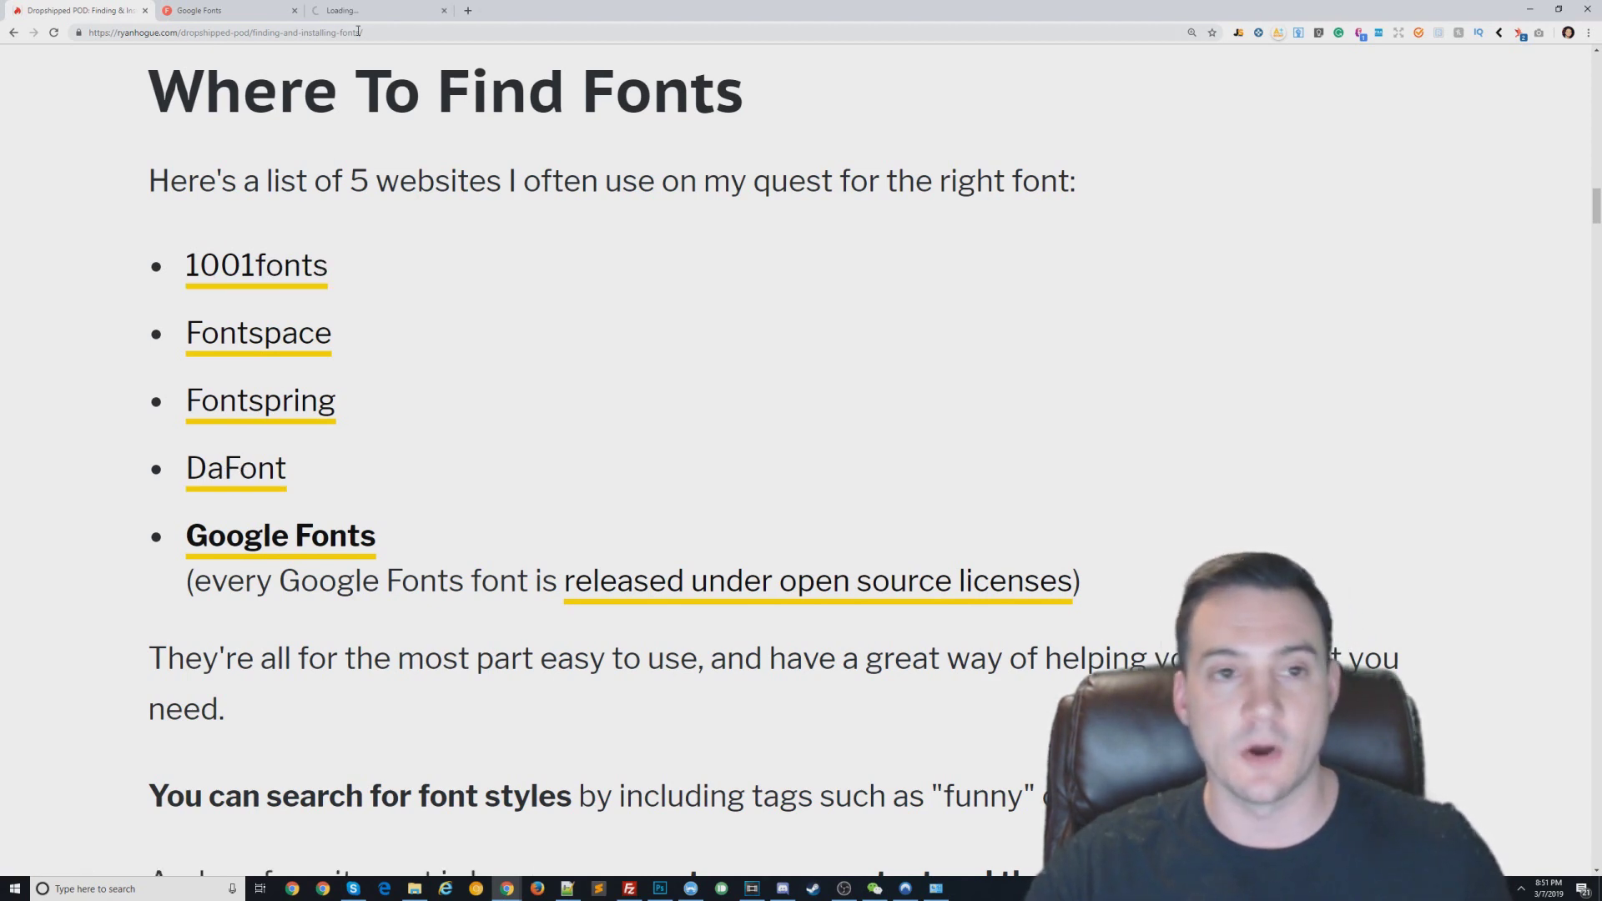
click(369, 7)
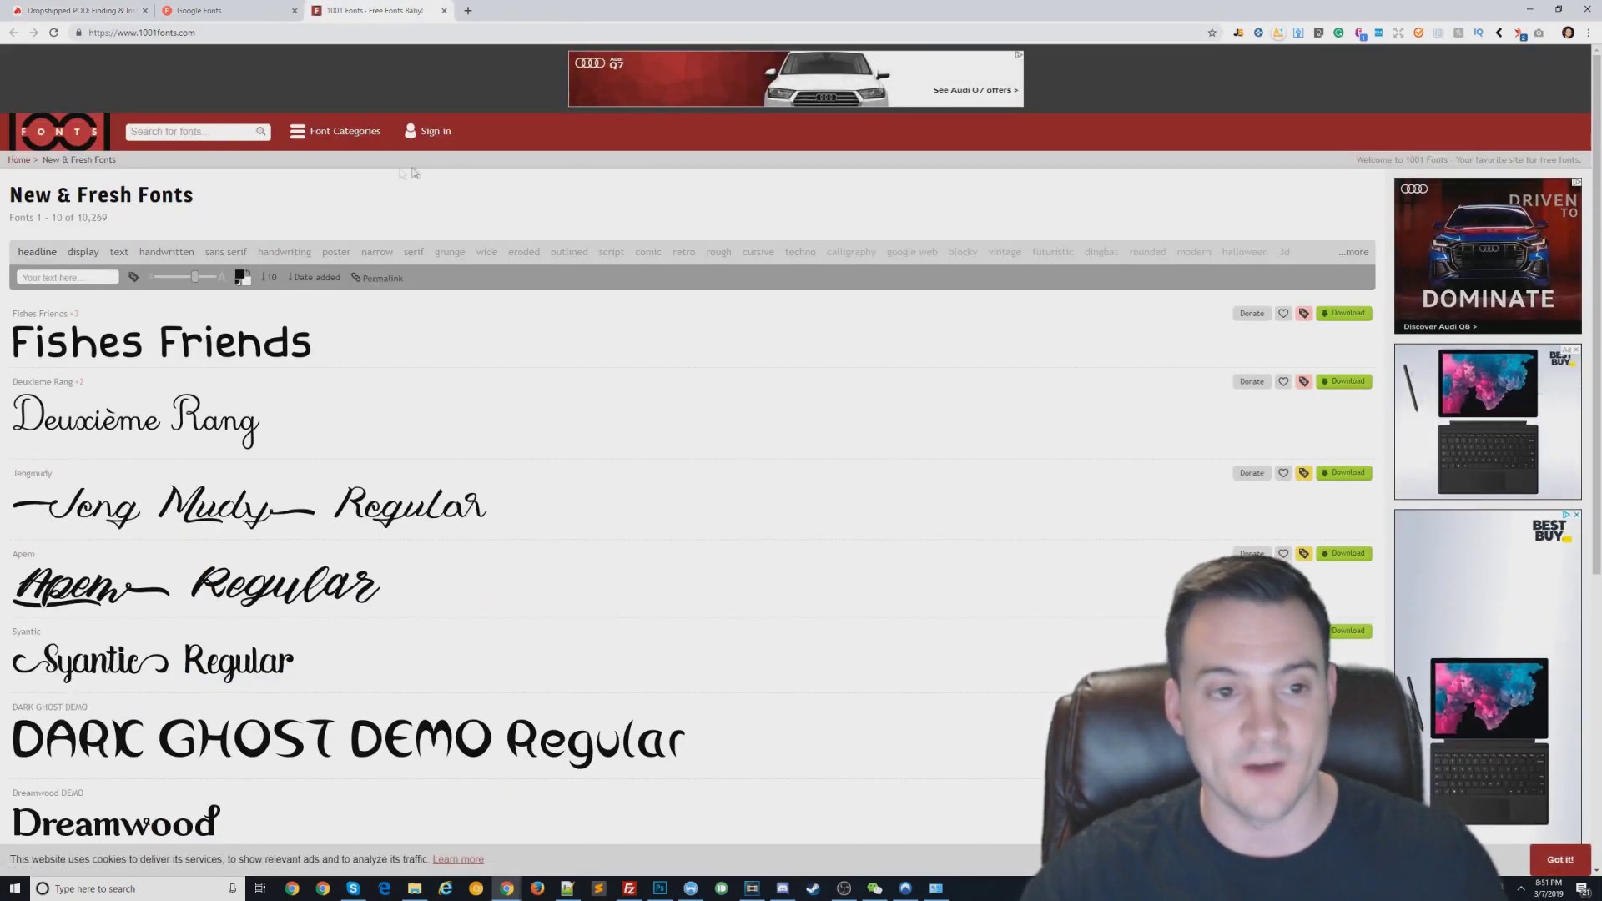
click(59, 279)
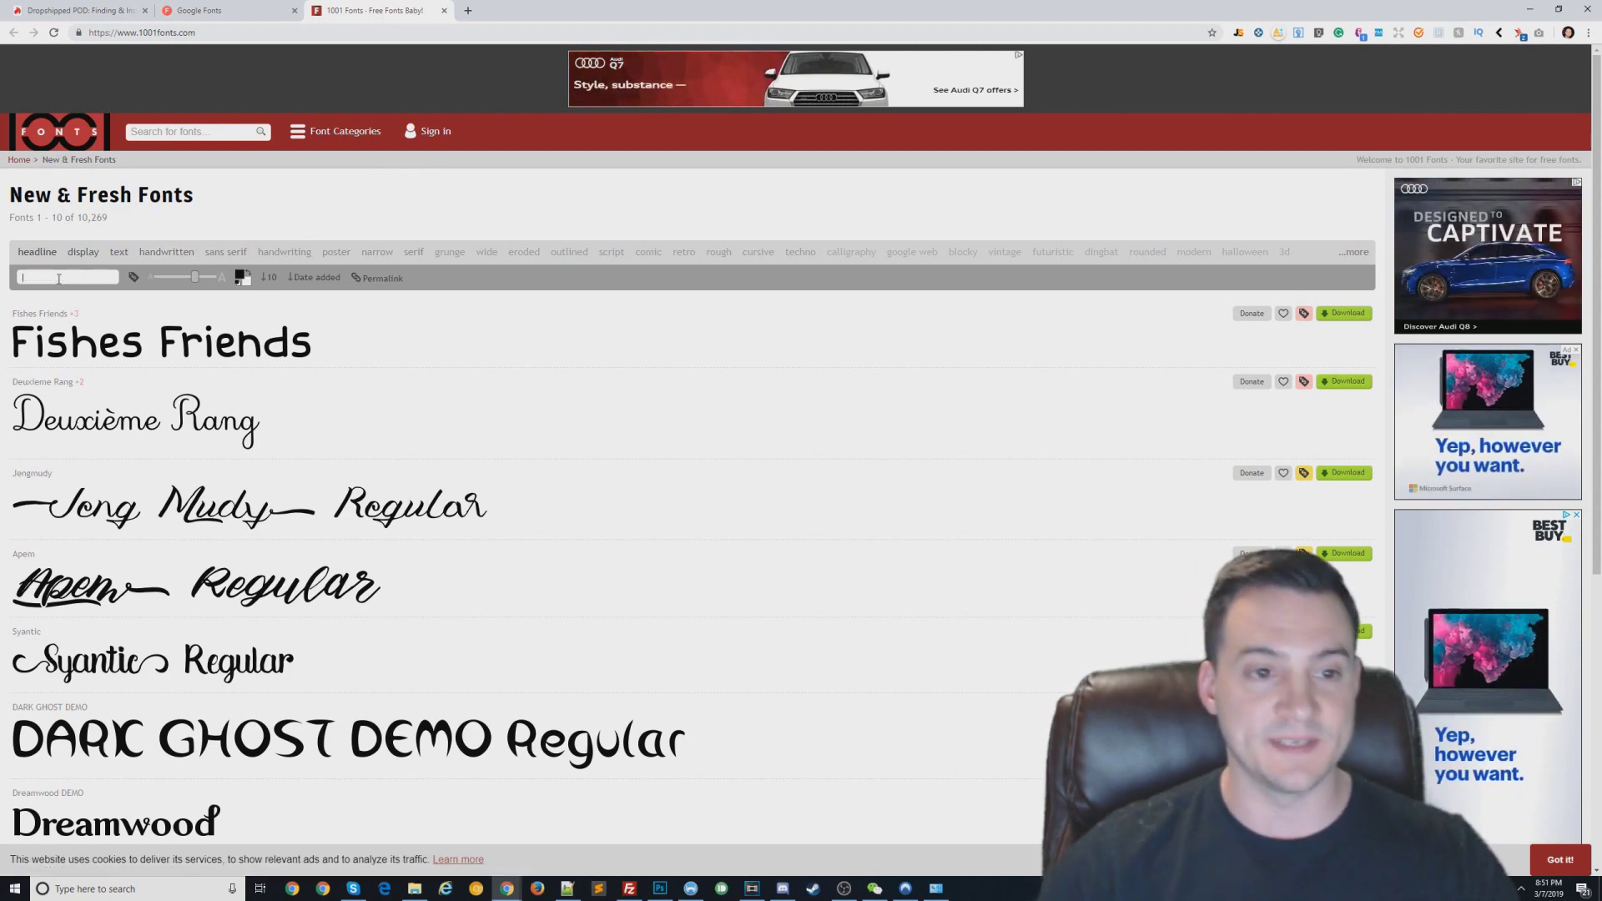
text(ST)
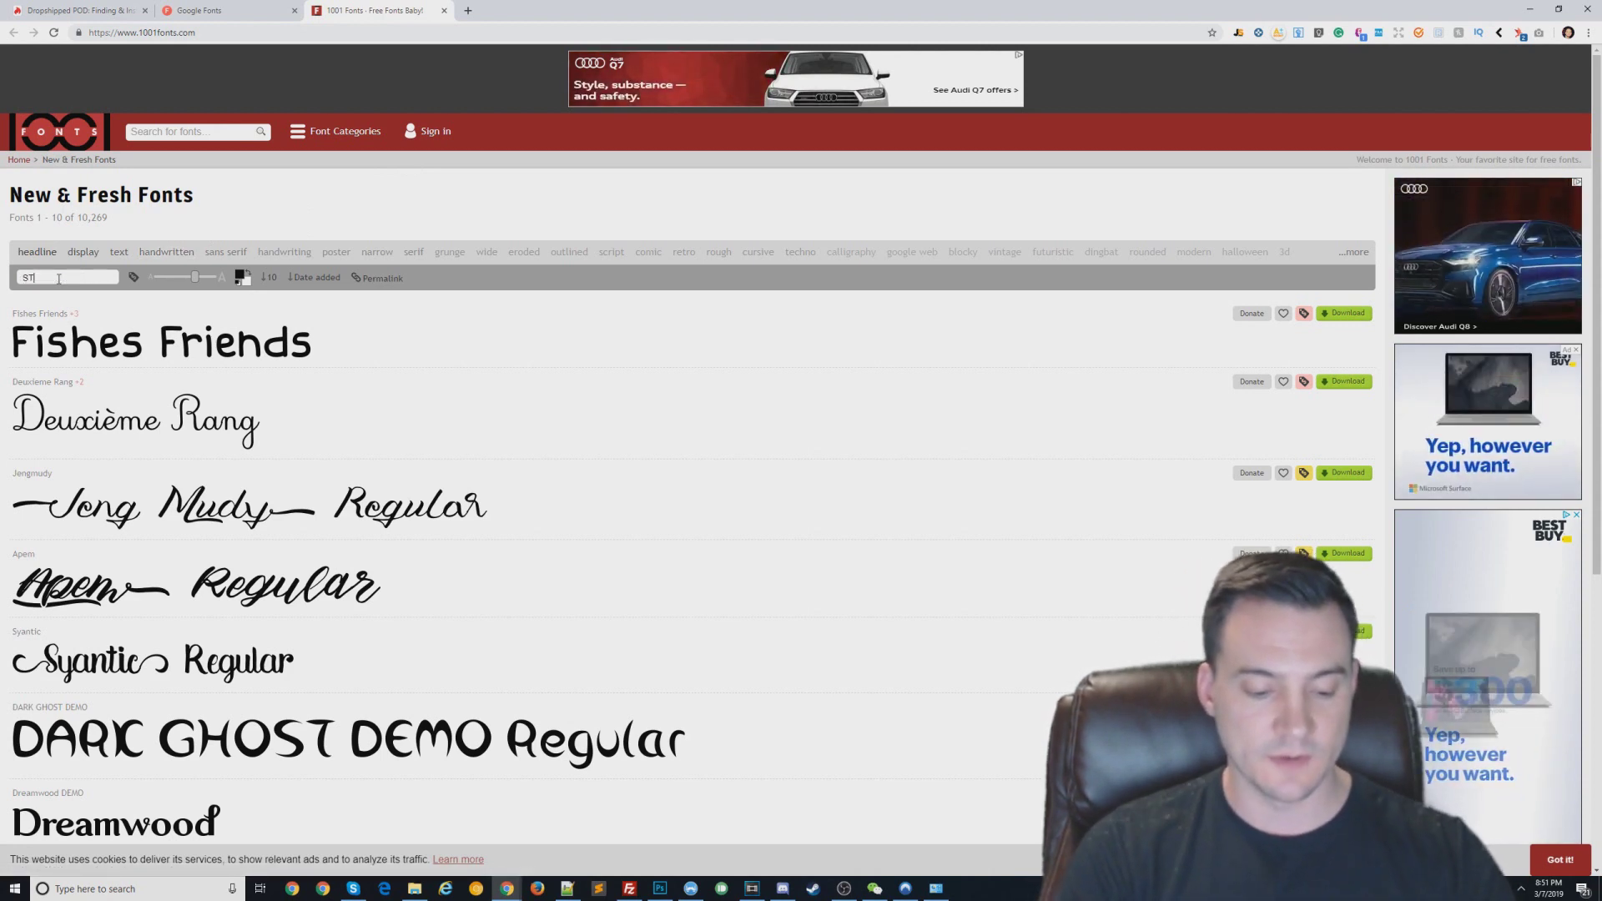
text( PATRICKS DAY)
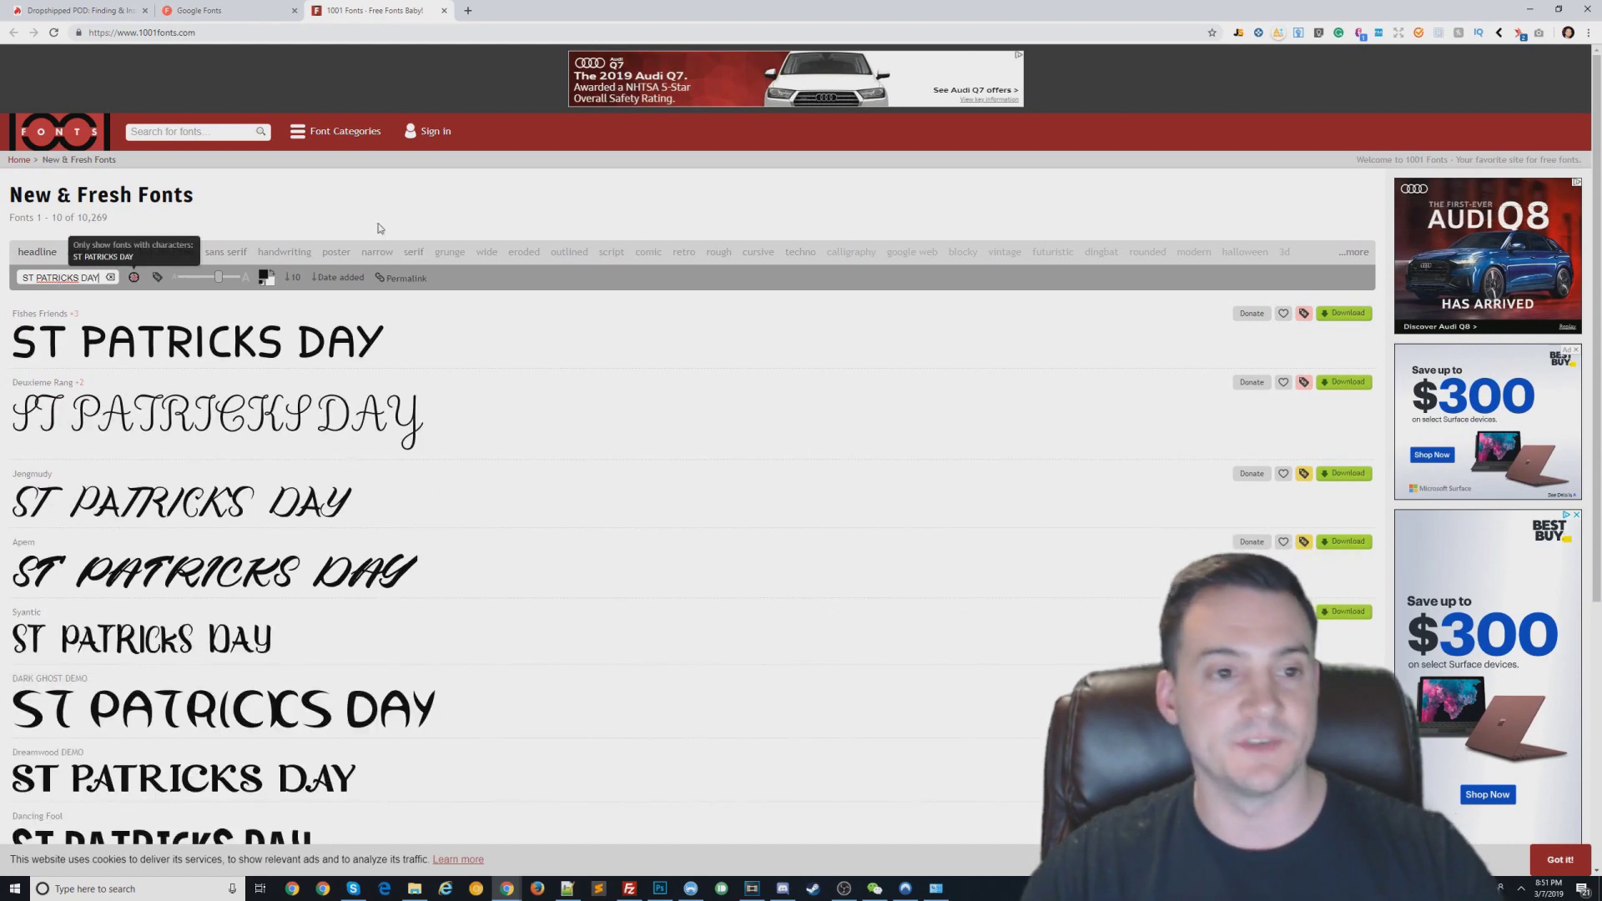
click(158, 278)
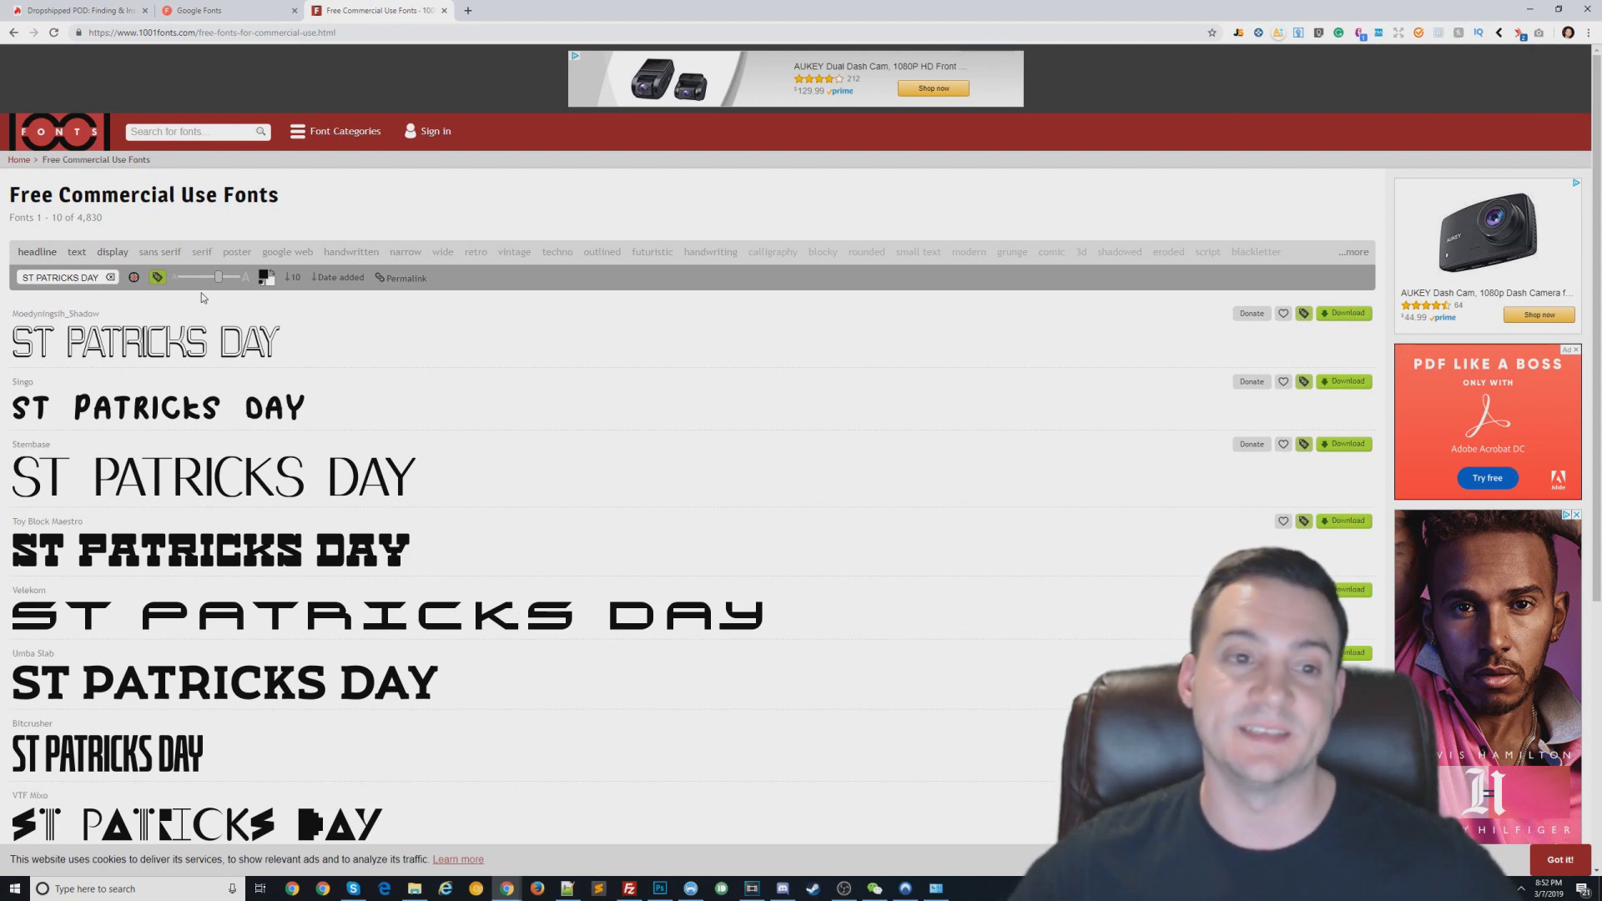
With the free commercial use filter on, download Bitcrusher as bitcrusher.zip.
click(157, 278)
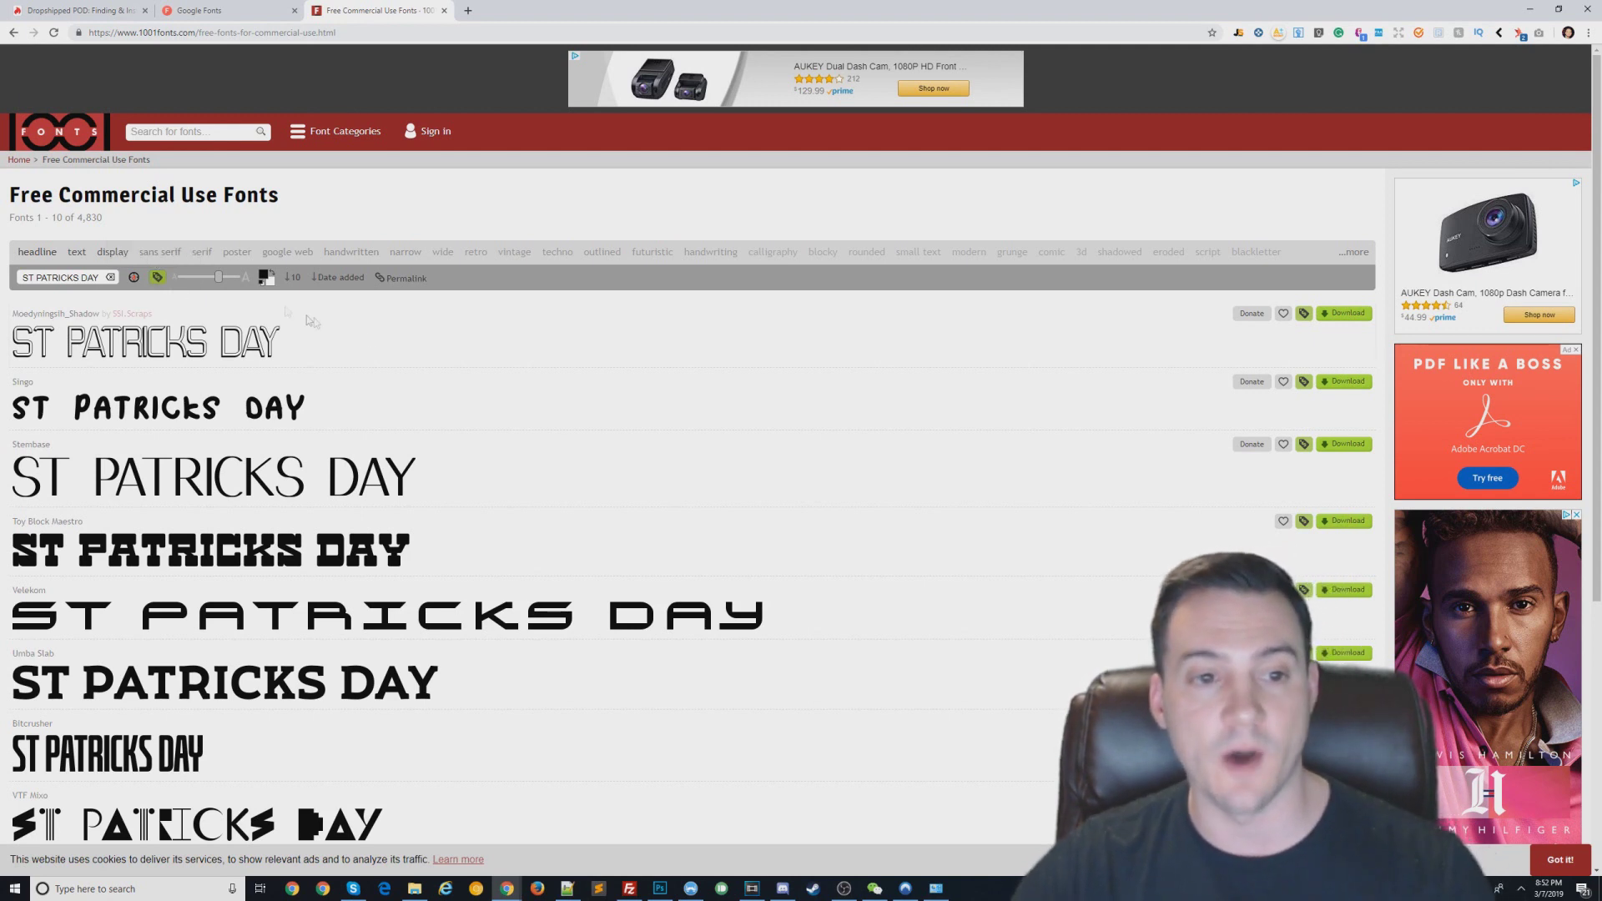
scroll(768, 391, down, 3)
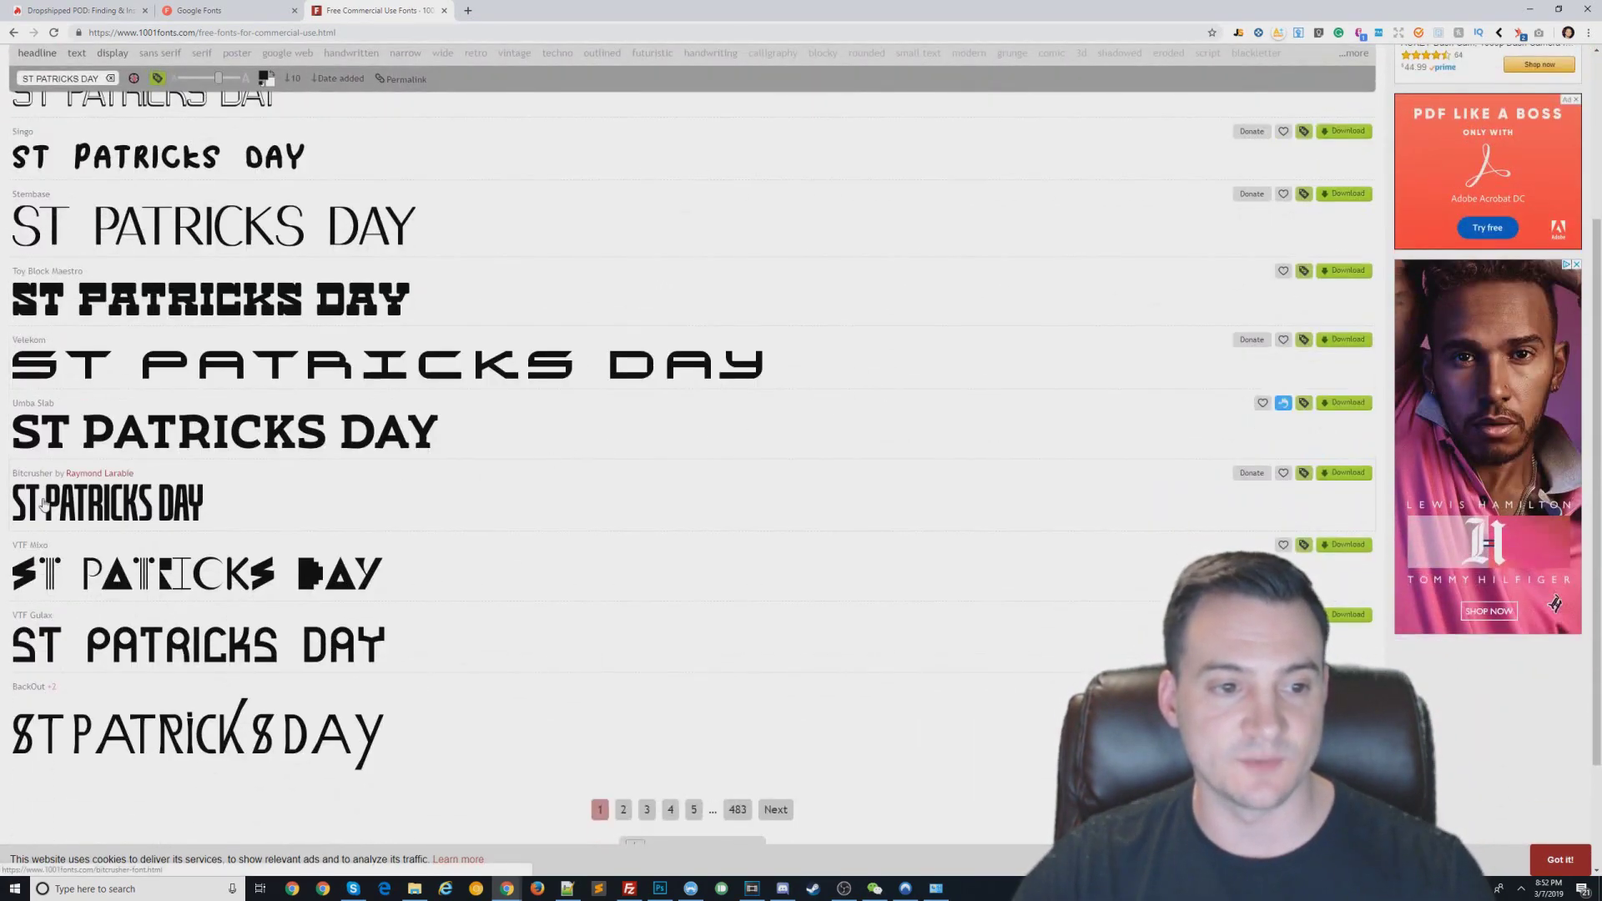
click(1349, 473)
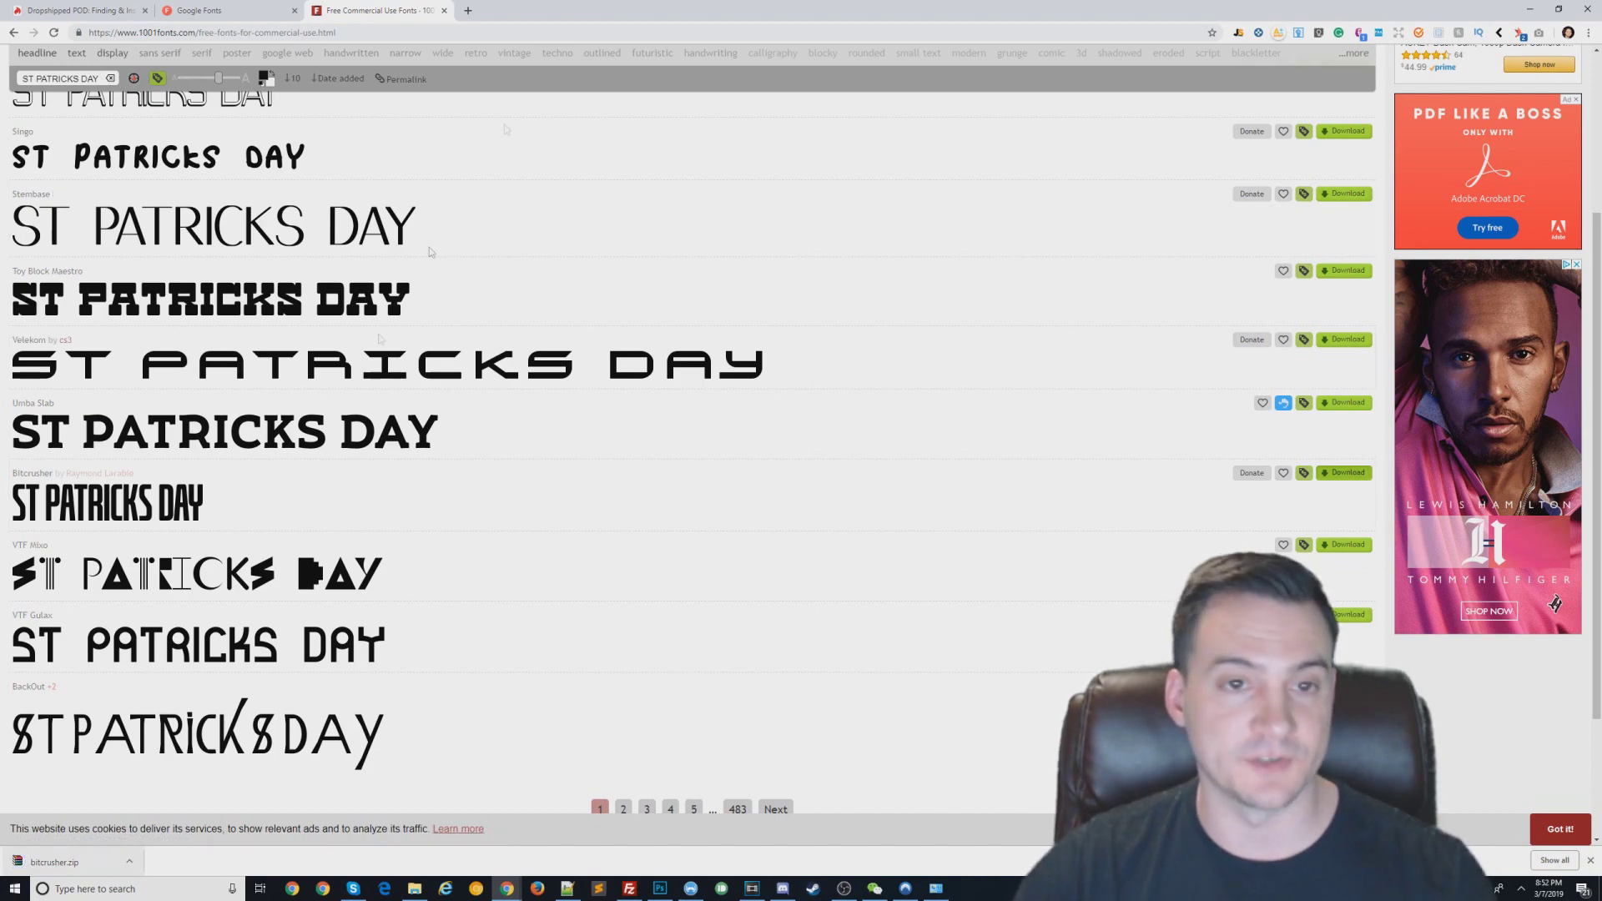
Extract bitcrusher.zip onto the desktop and select the Bitcrusher condensed font file.
drag(521, 18, 678, 21)
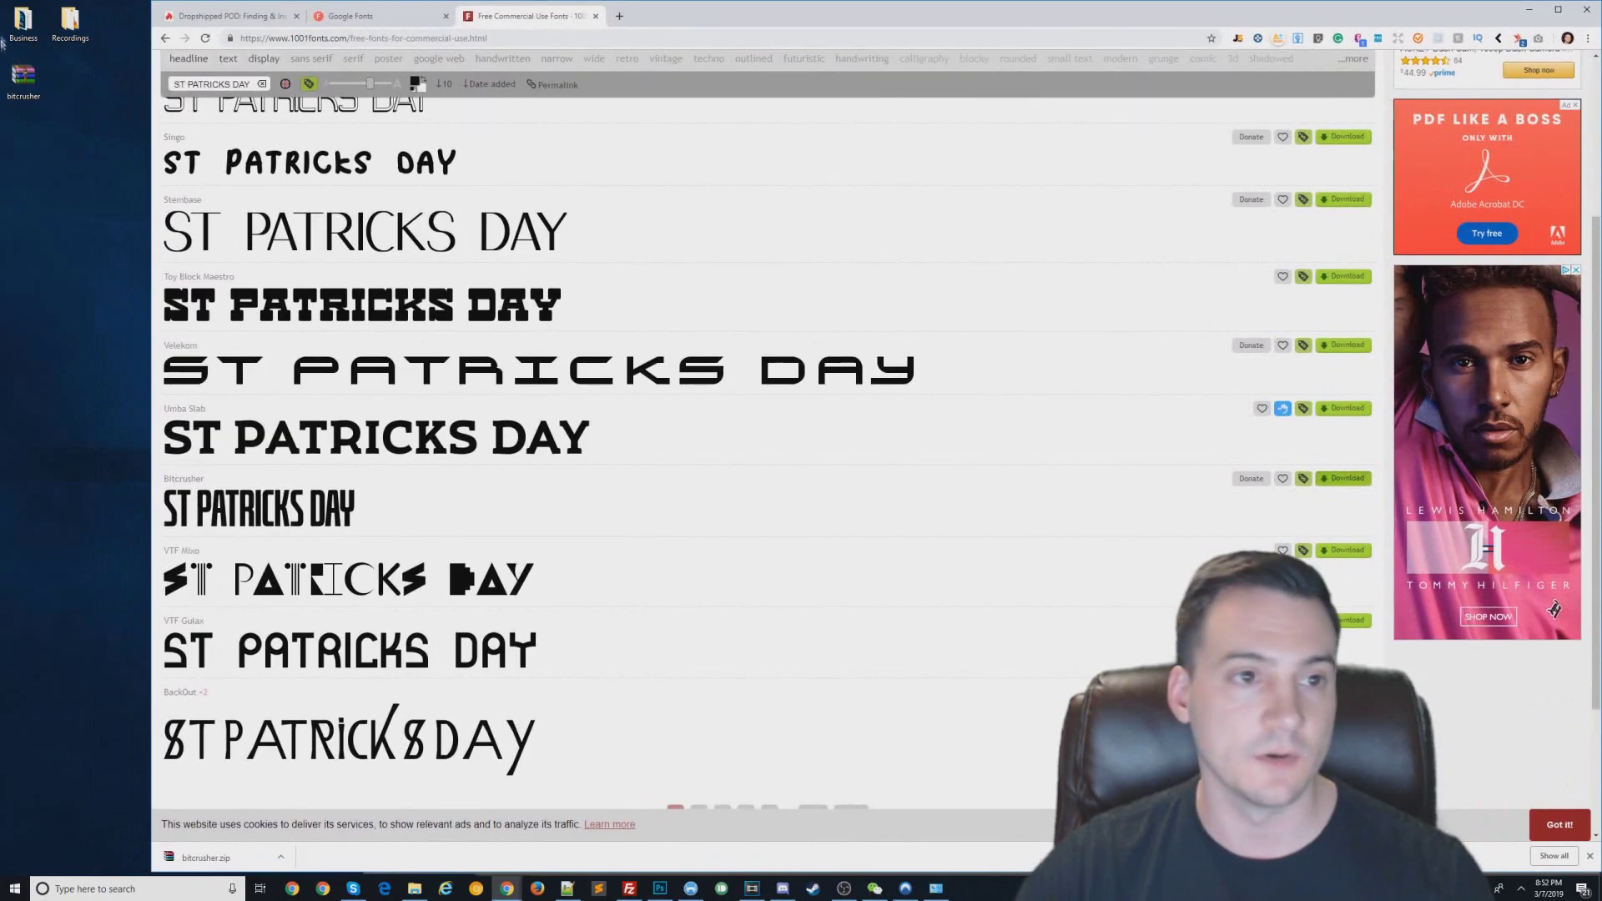
click(23, 84)
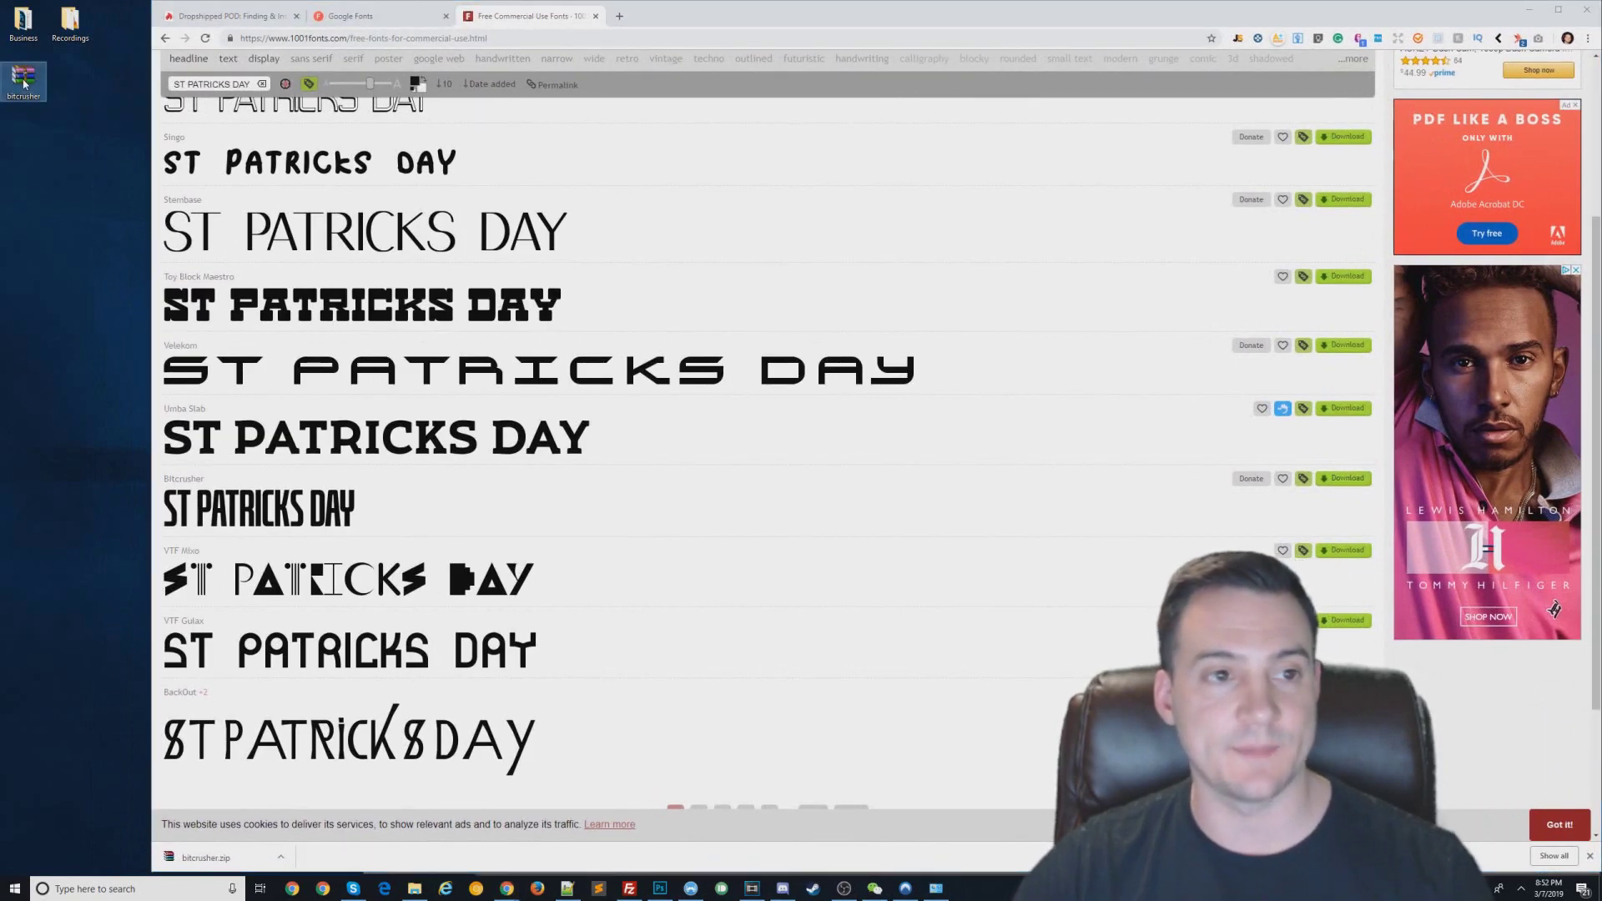
right_click(23, 83)
click(84, 145)
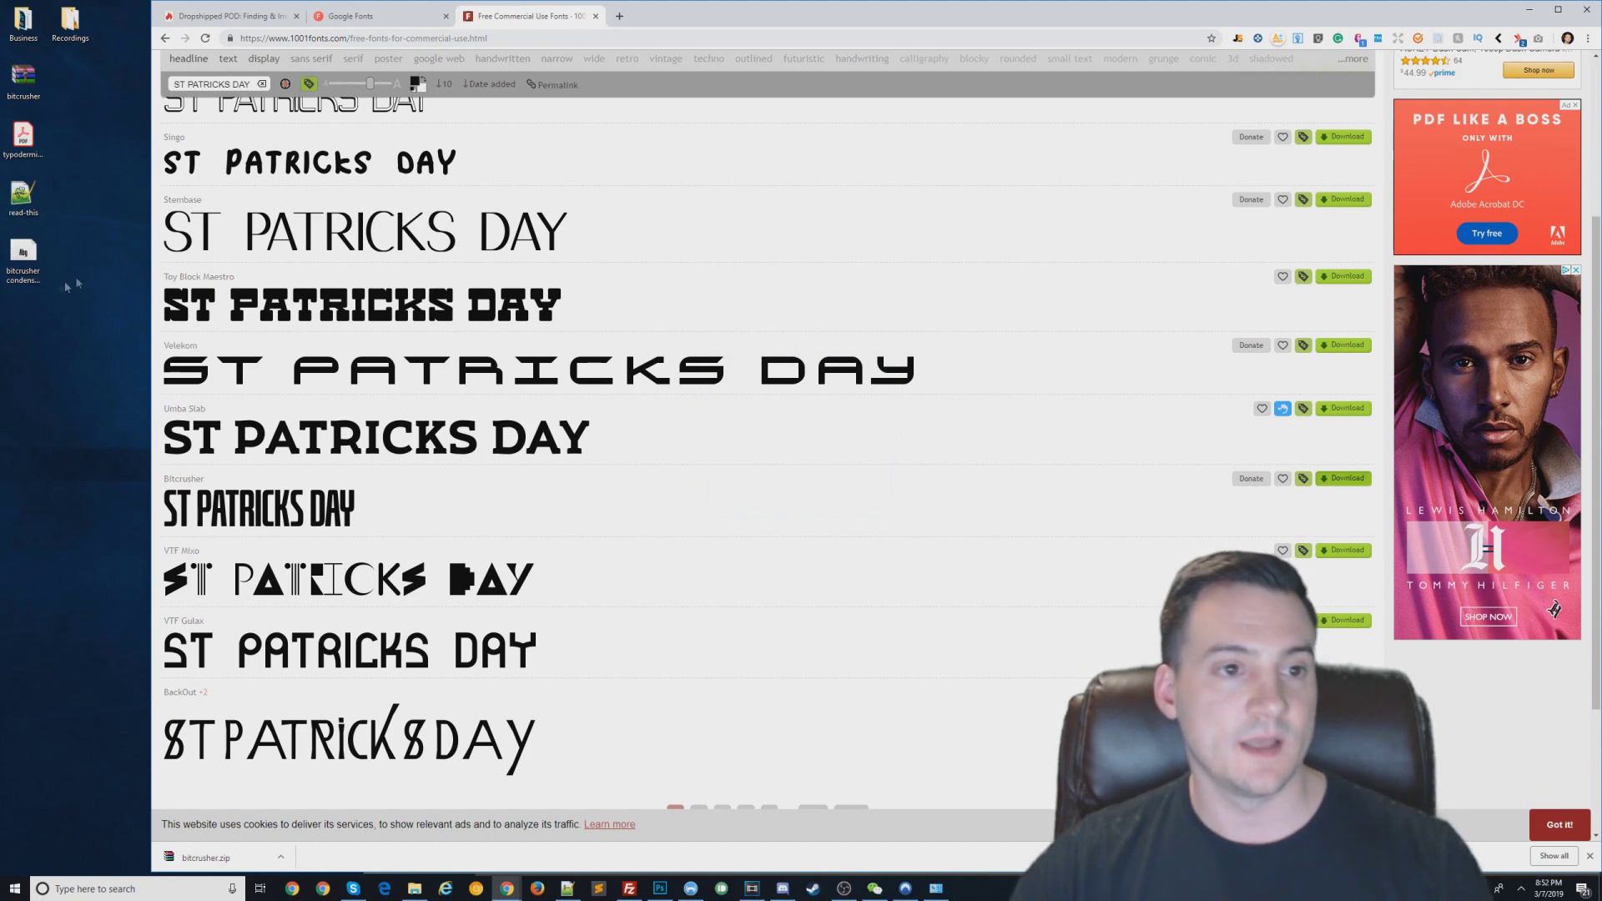
click(28, 255)
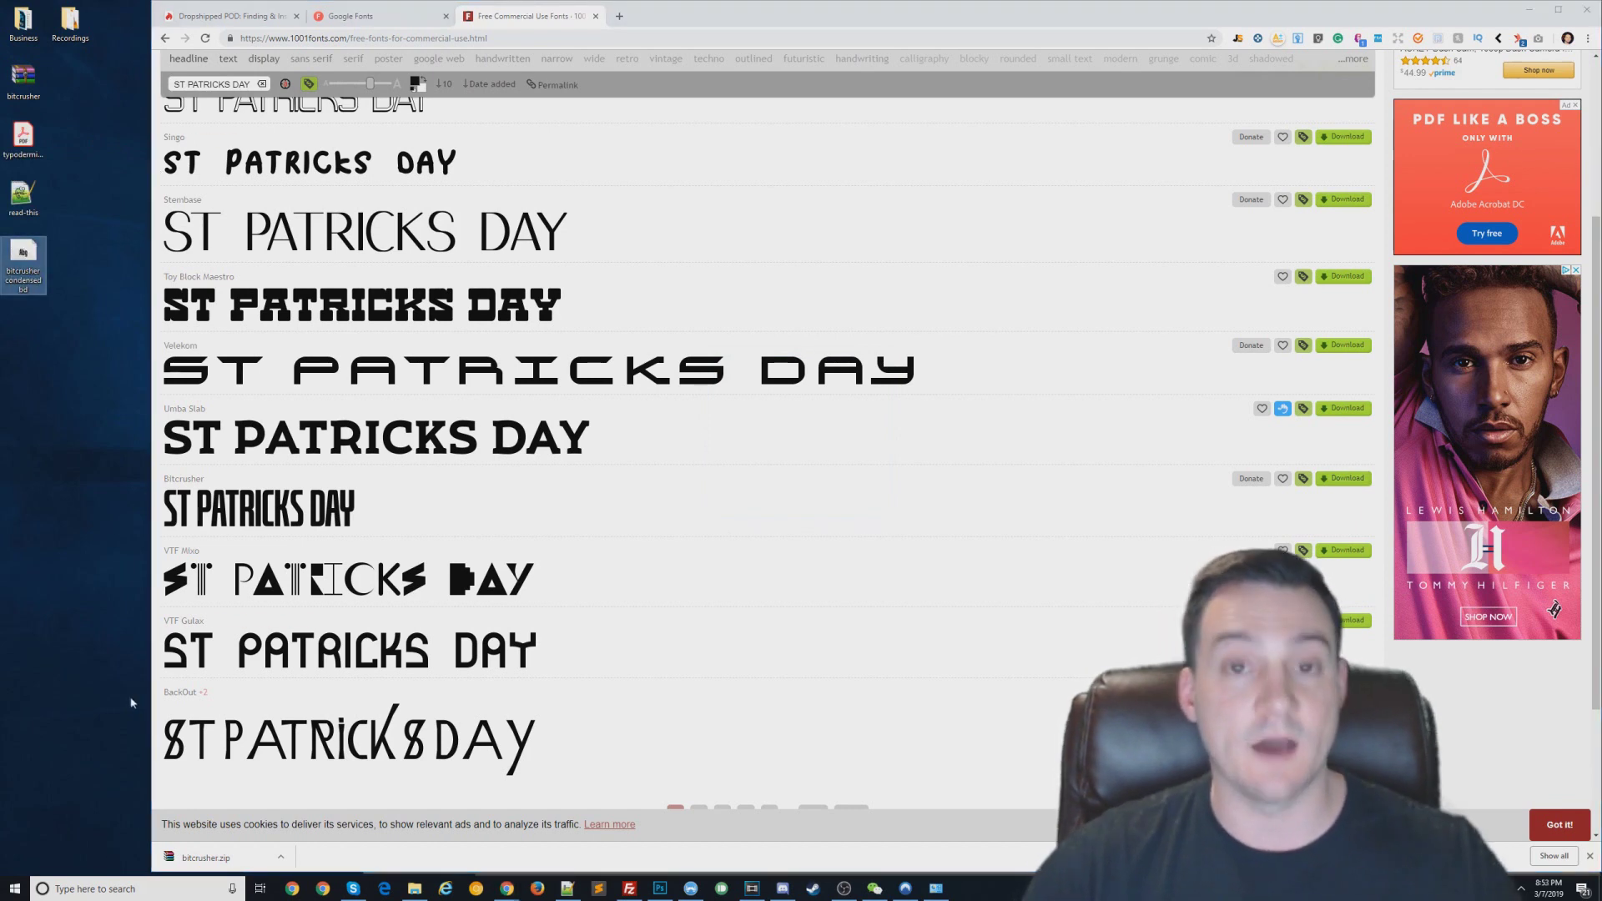
Install the Bitcrusher font through Control Panel's Fonts folder, bringing it to 1,147 items.
click(114, 885)
text(control)
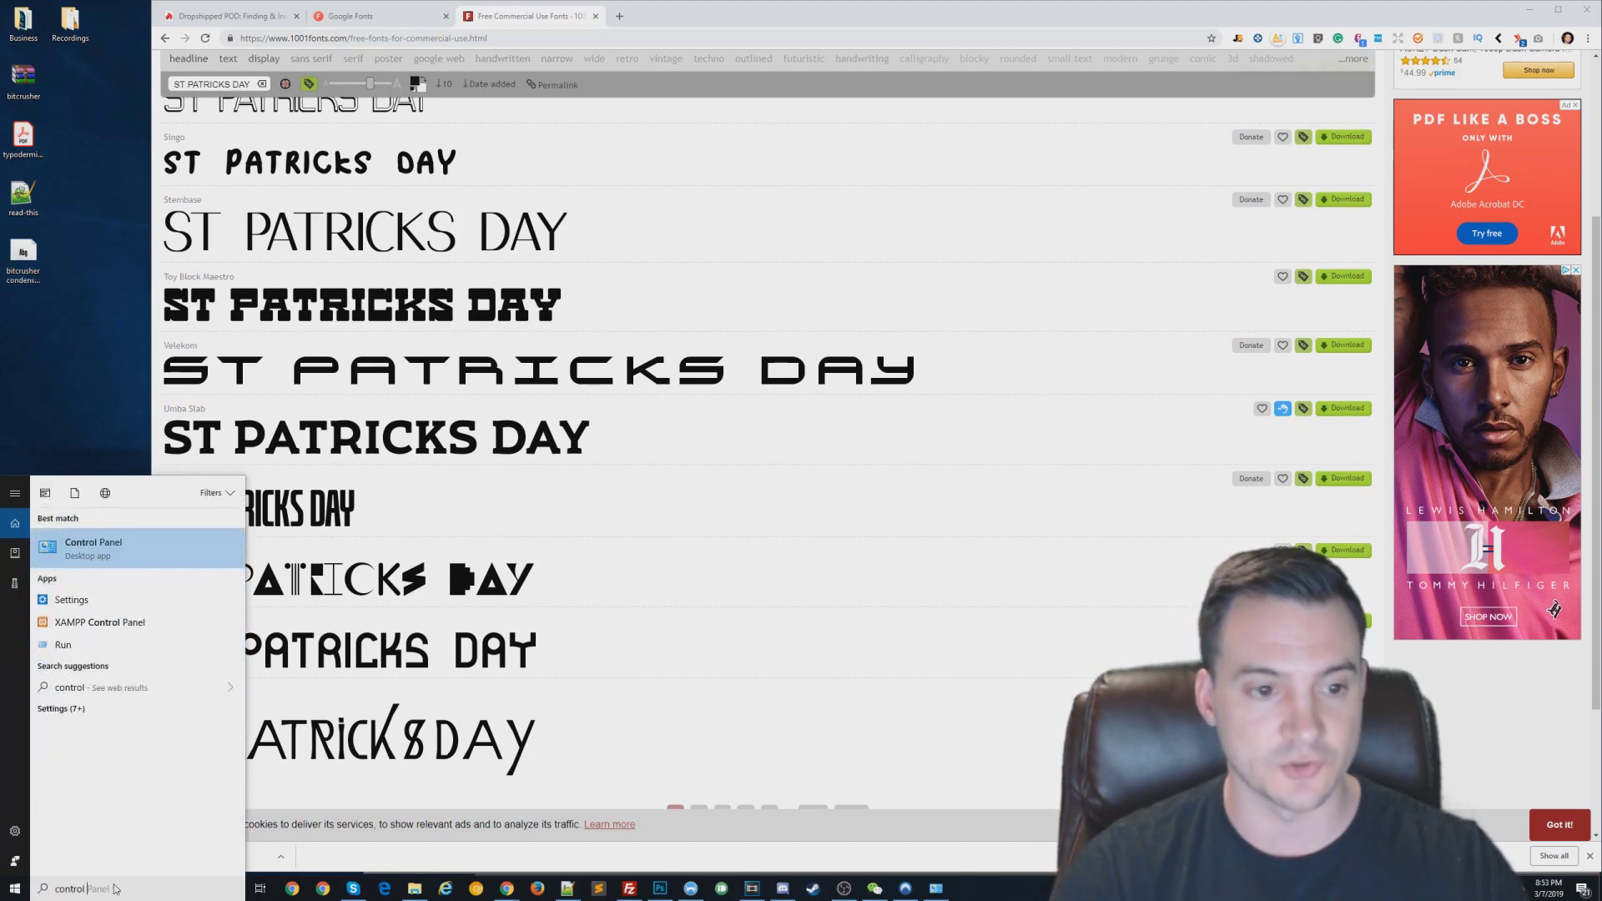
key(Return)
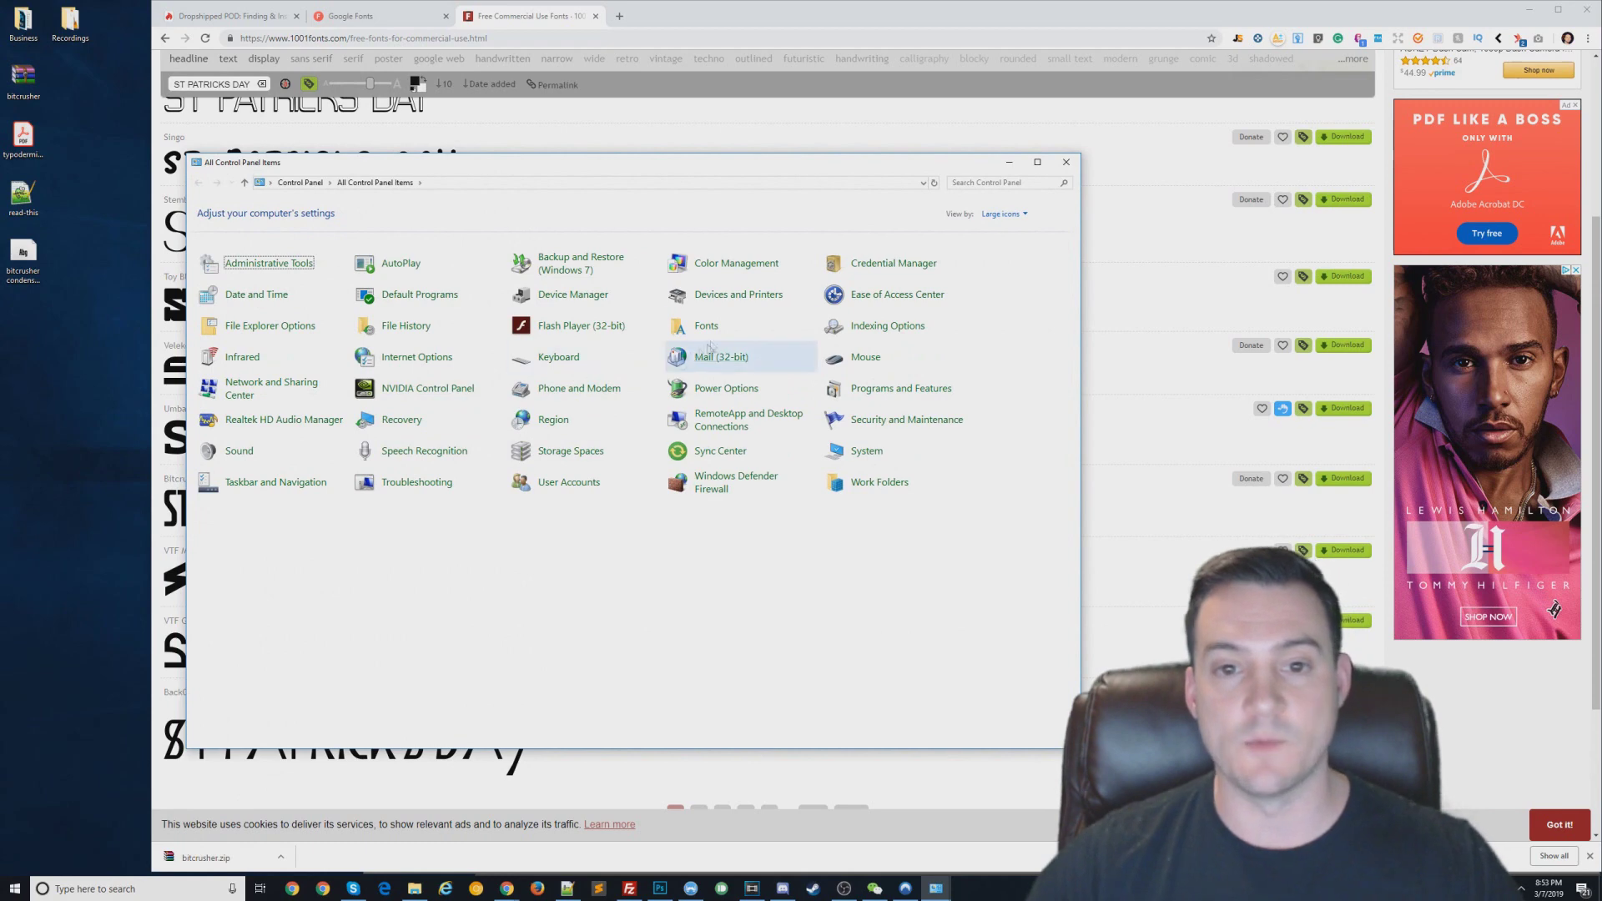
click(710, 334)
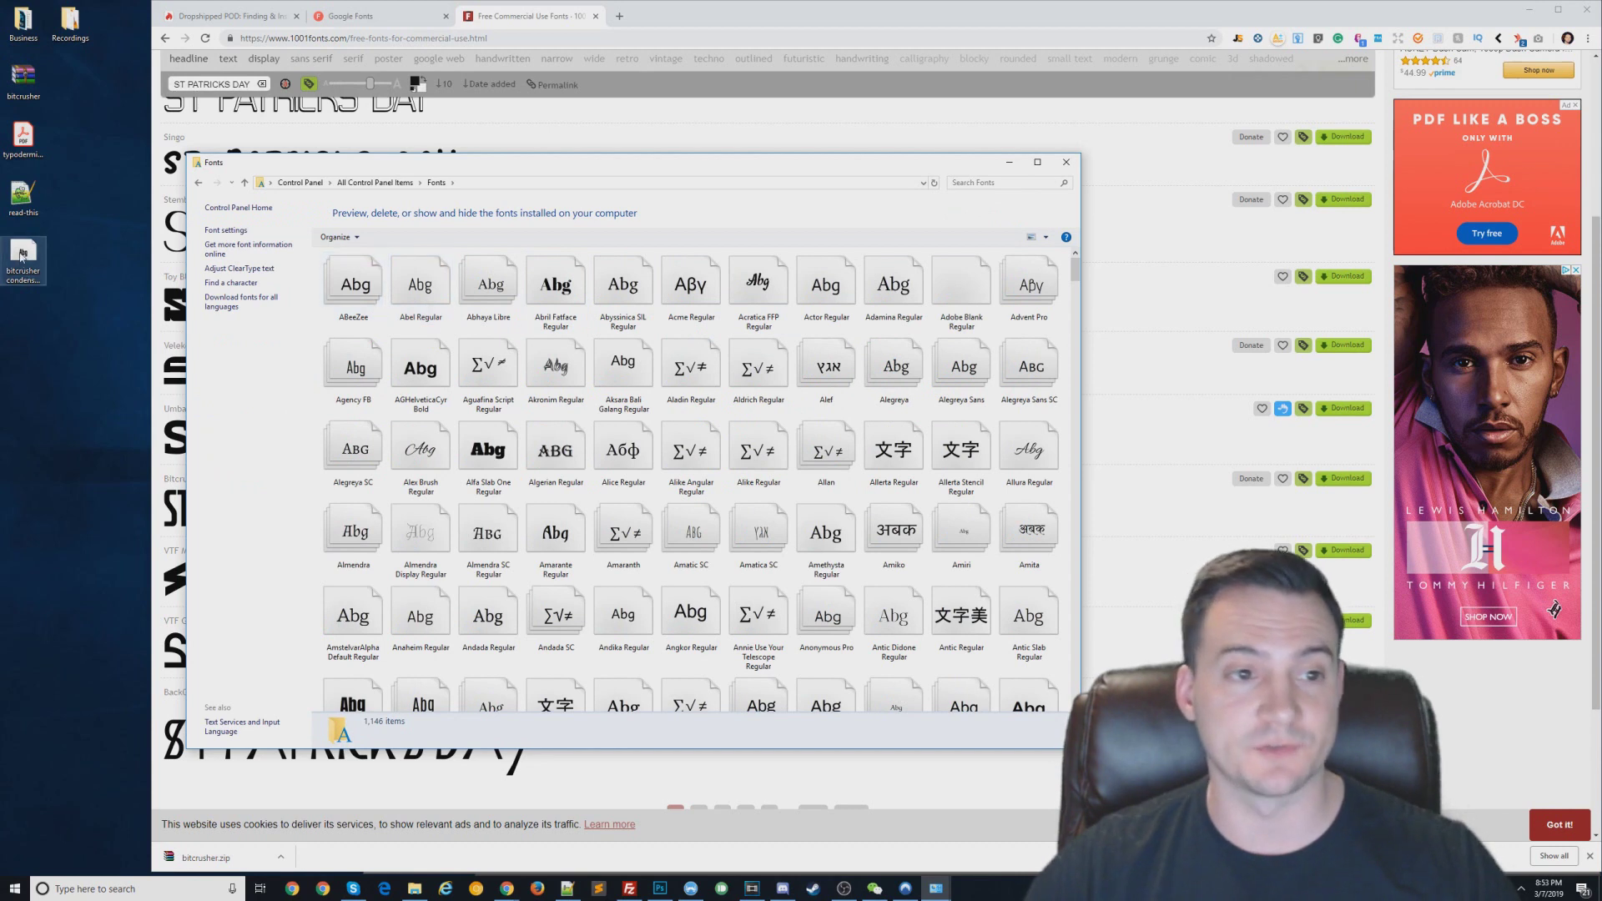
drag(639, 361, 640, 362)
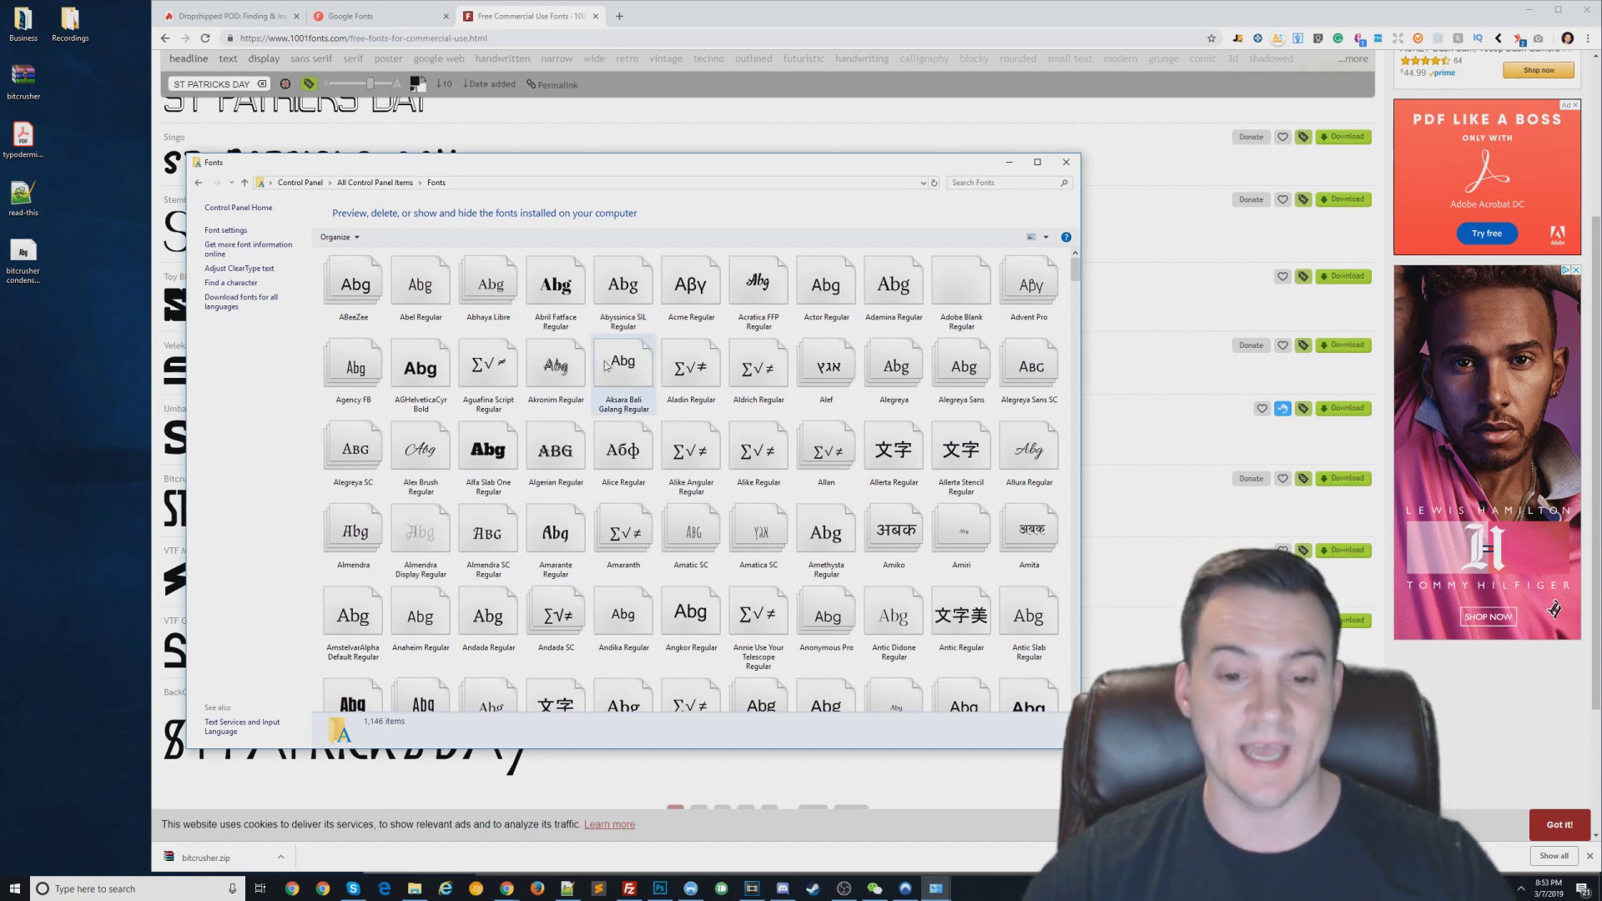
Change the HUG DEALER text's font from Impact to Bitcrusher Condensed Bold.
click(664, 889)
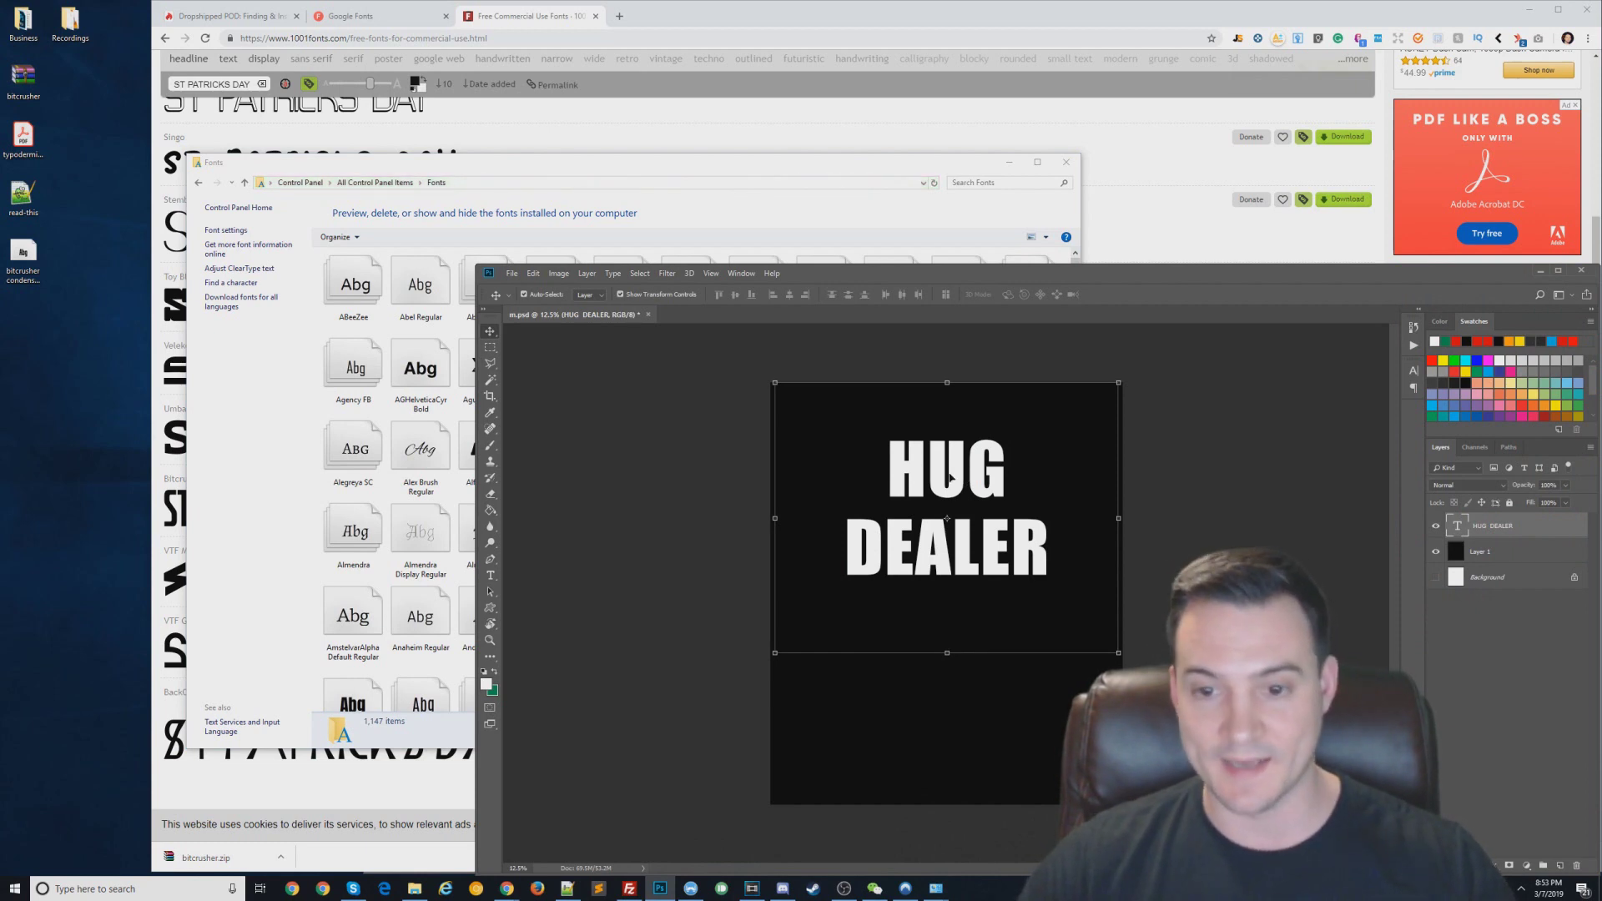
key(t)
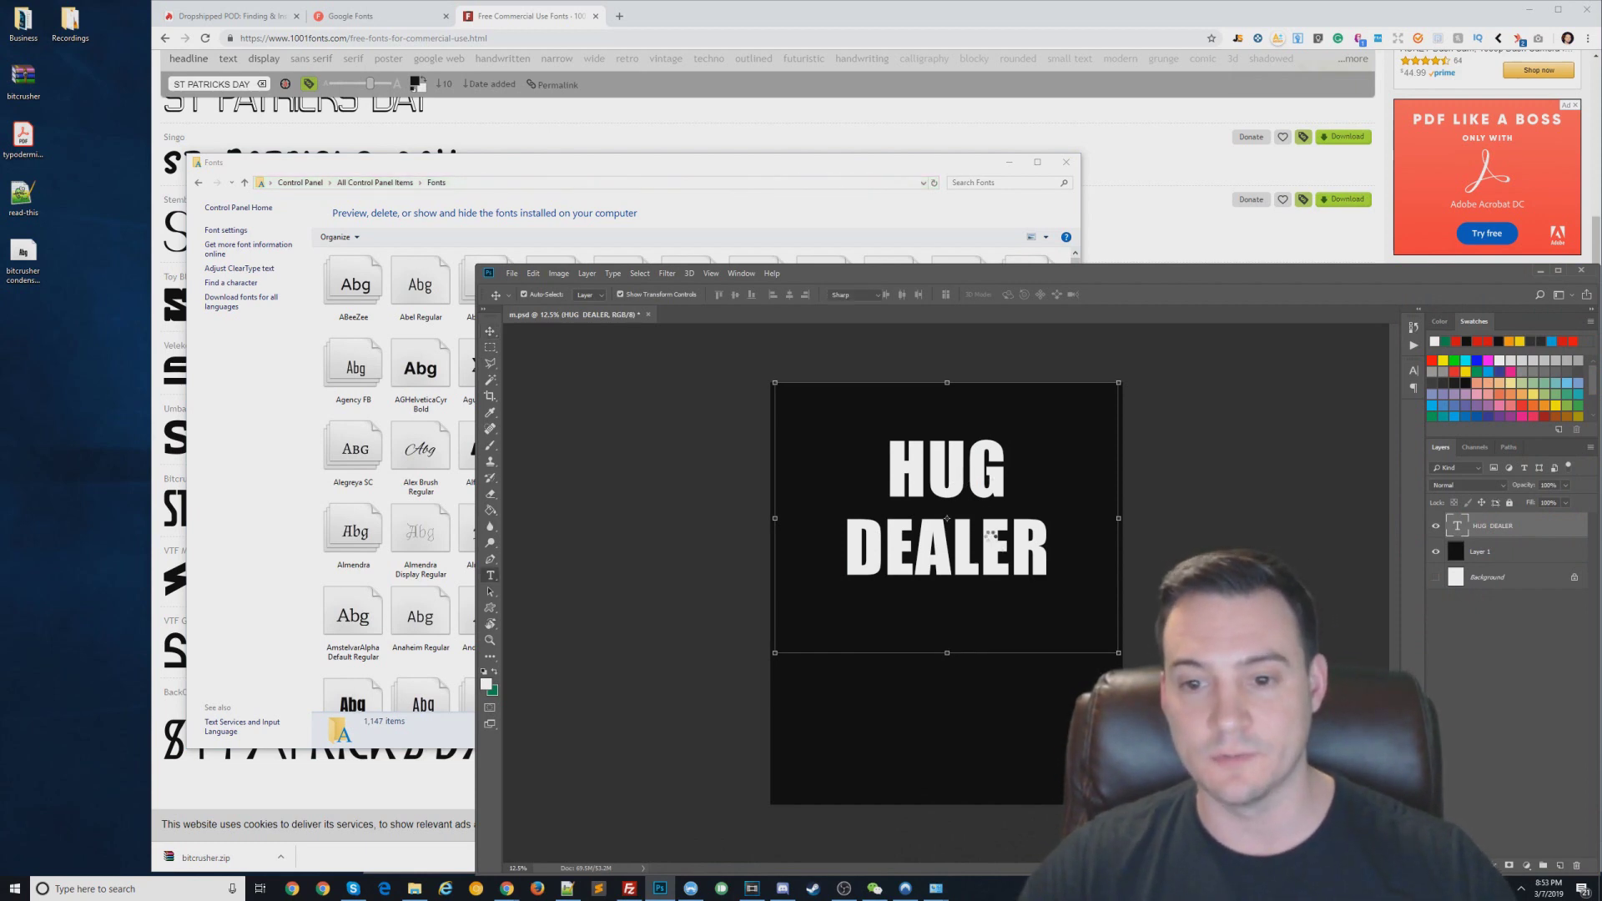
click(991, 535)
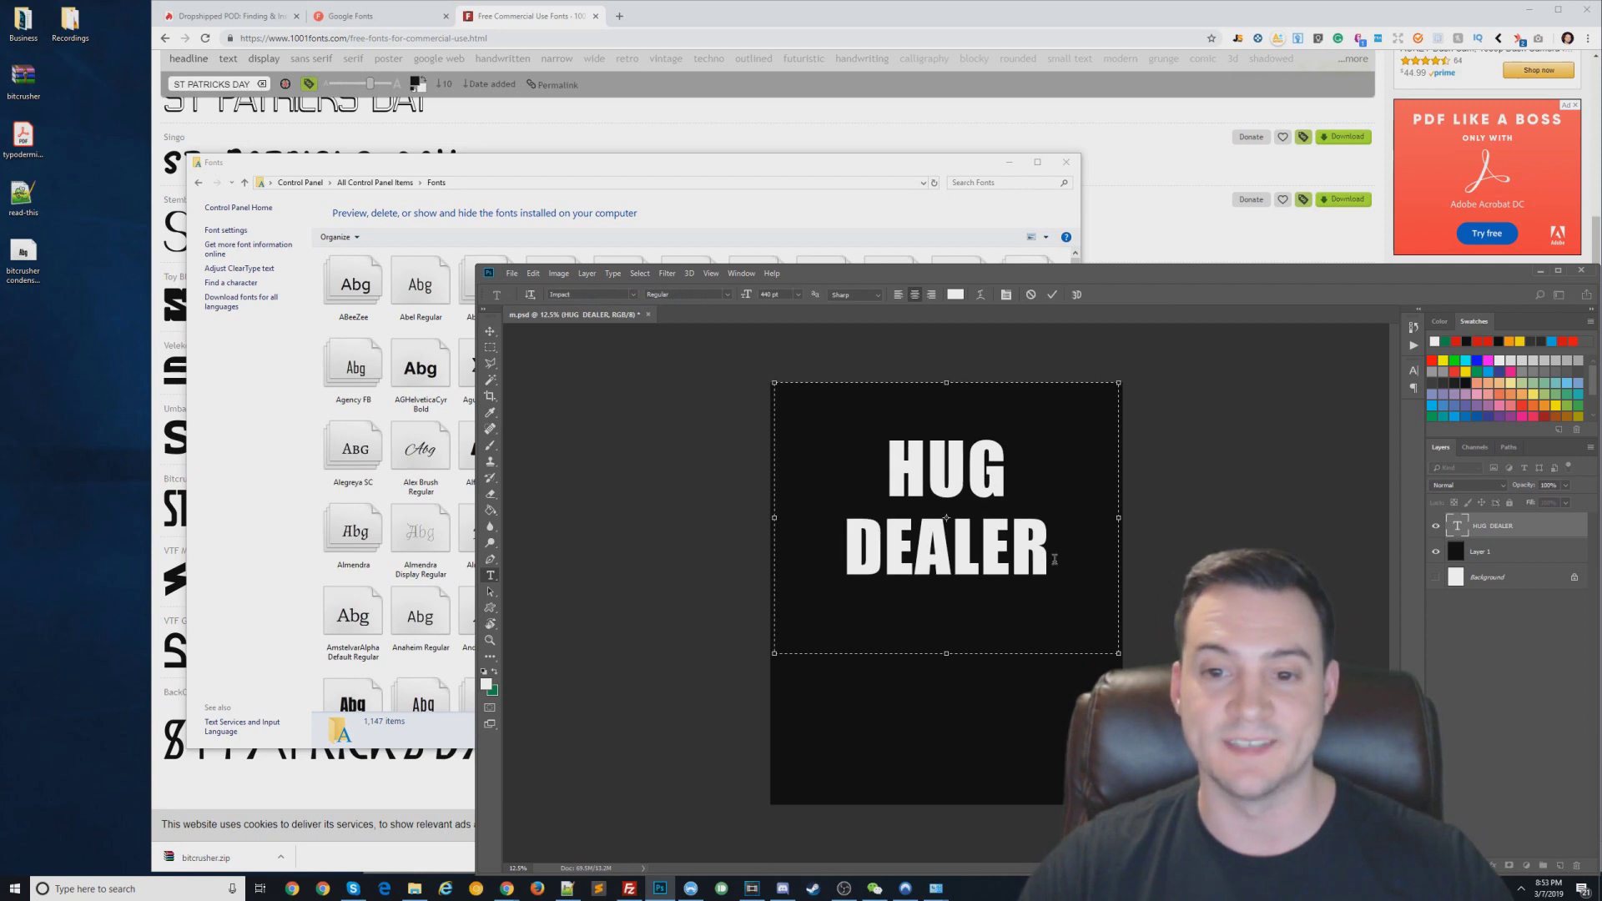
drag(1053, 557, 700, 408)
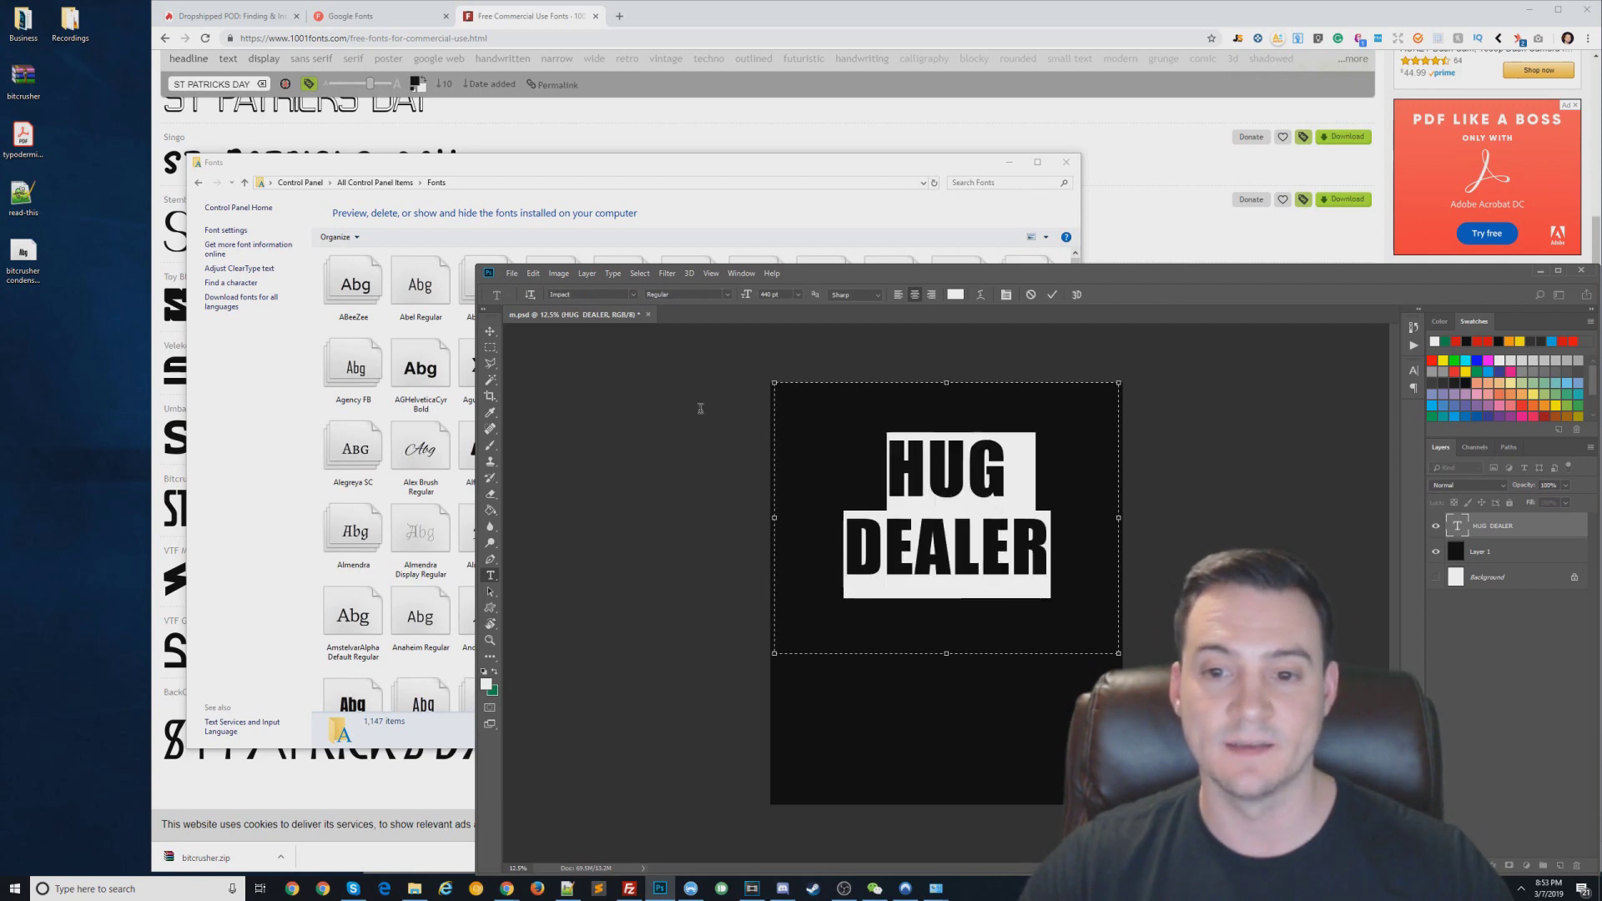
click(592, 293)
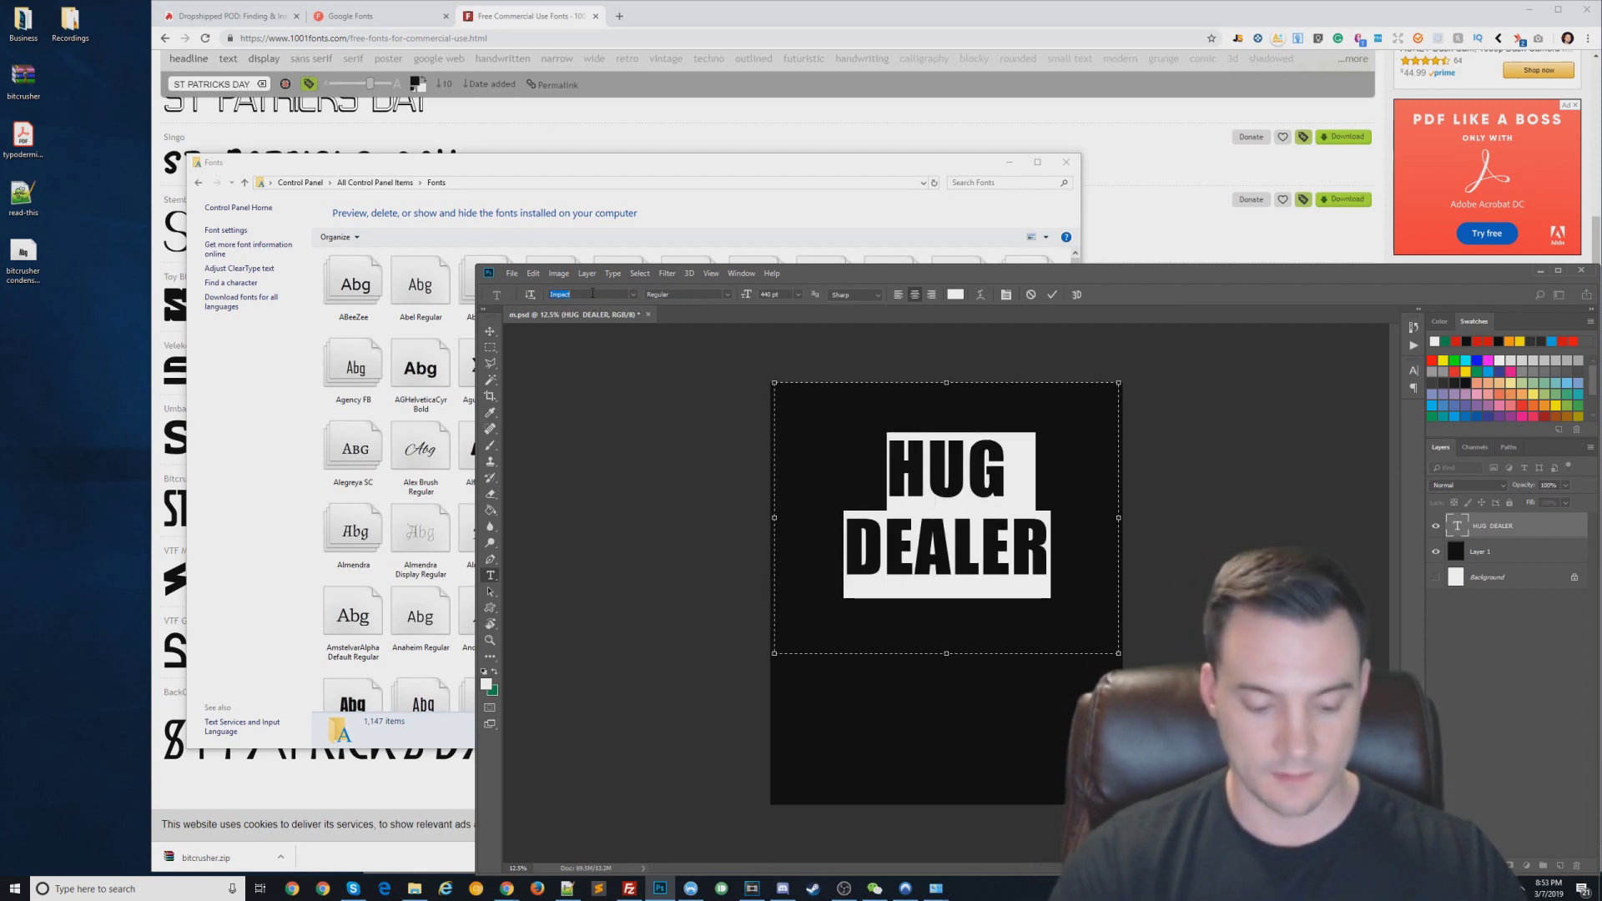
text(bitc)
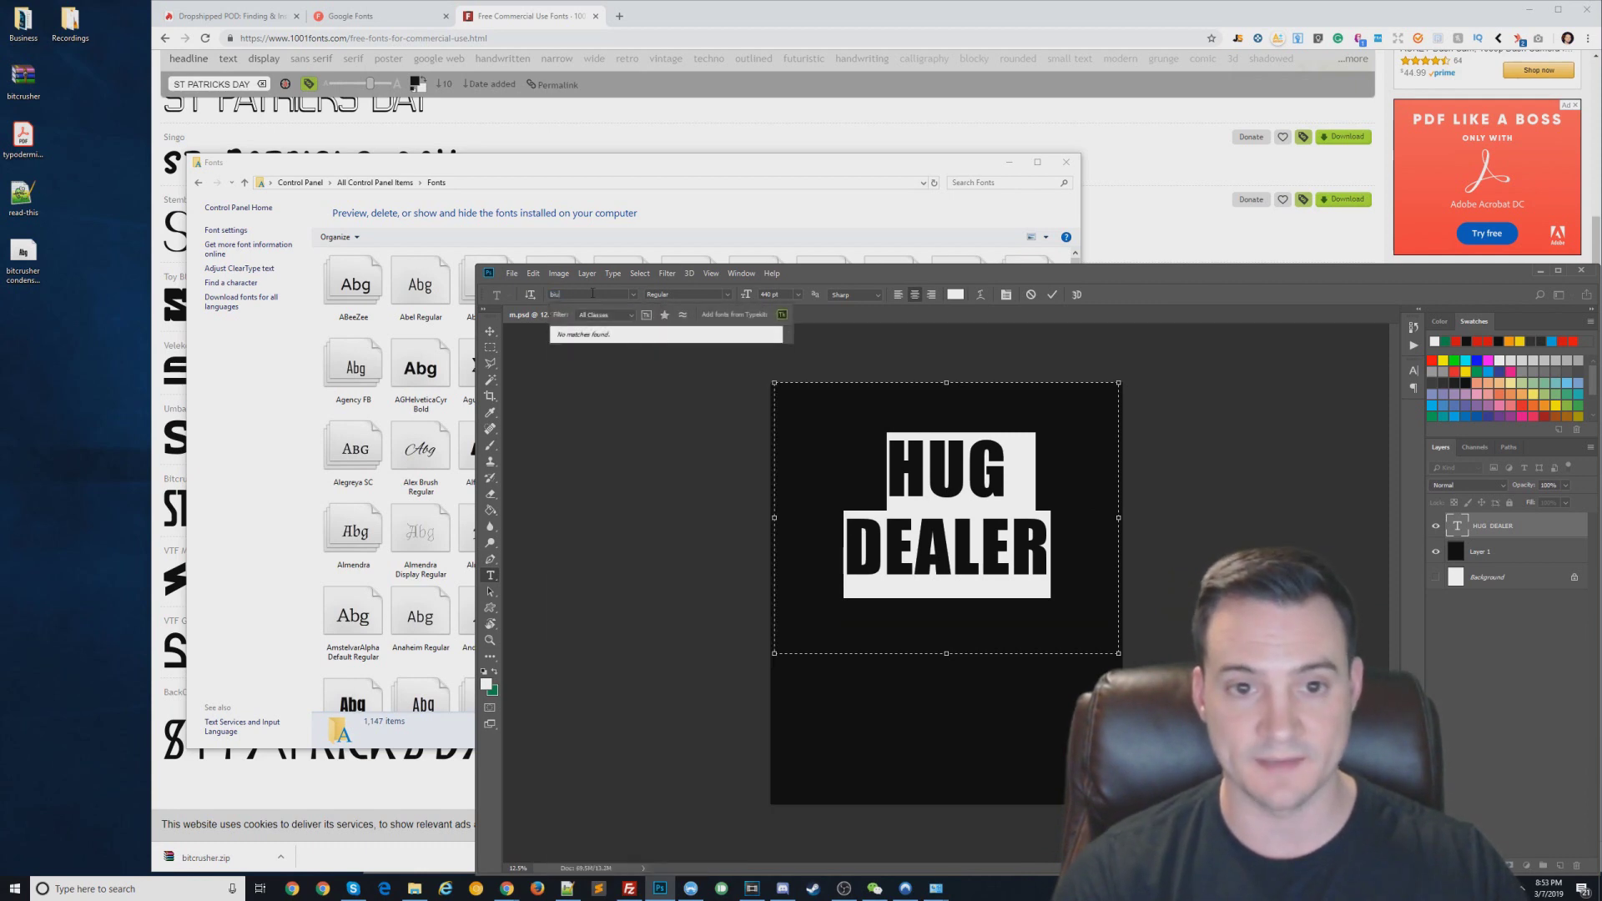
text(r)
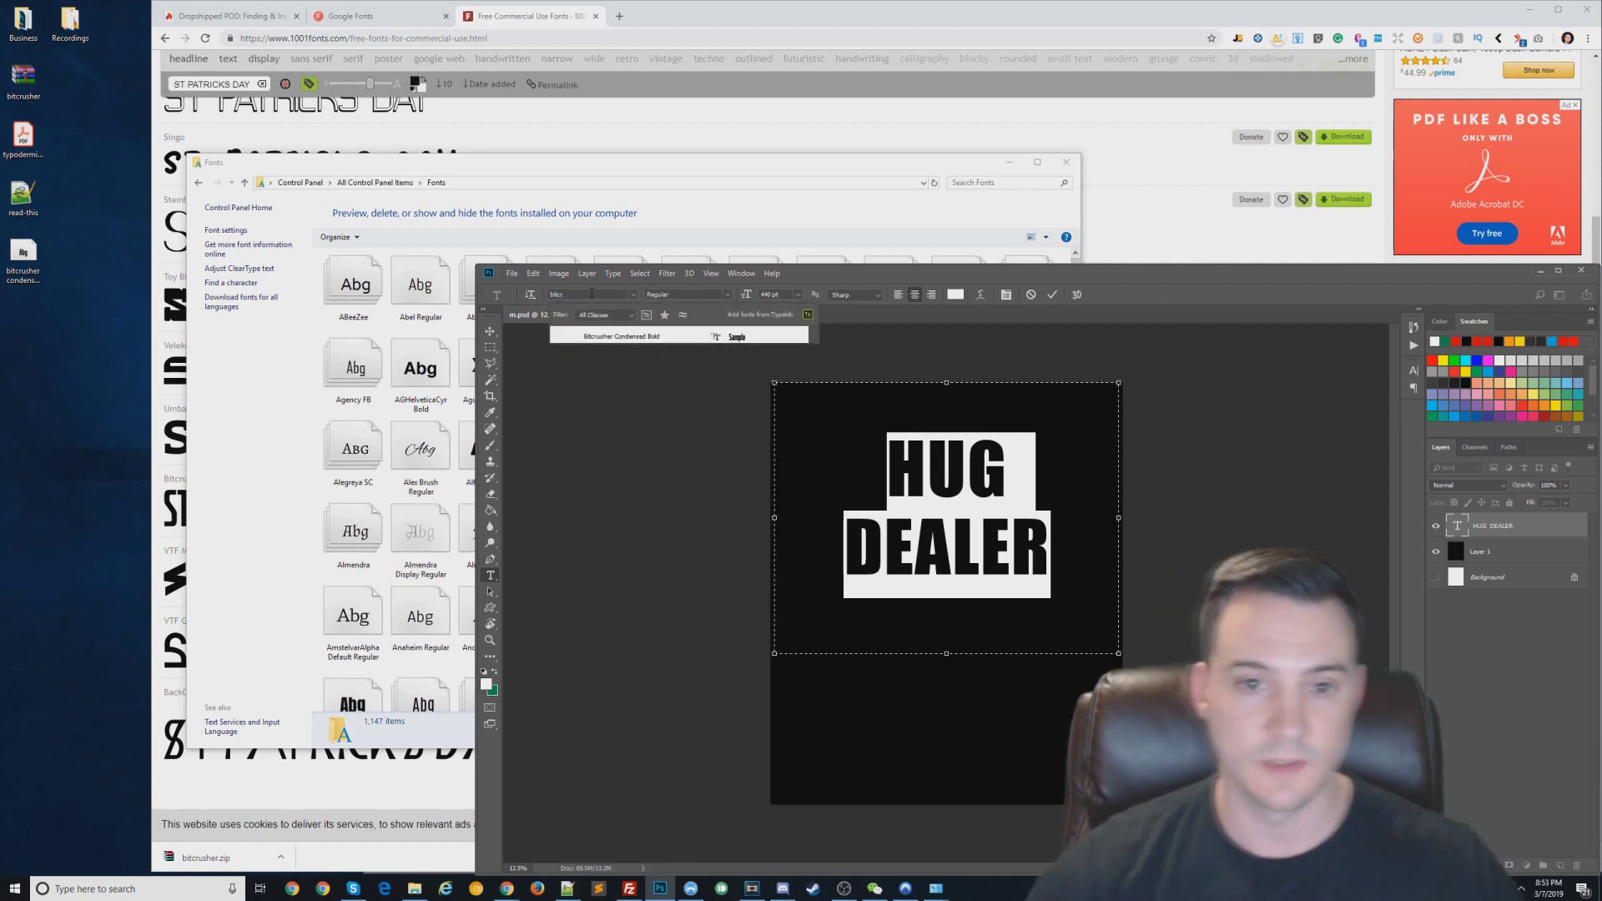
click(620, 338)
click(994, 472)
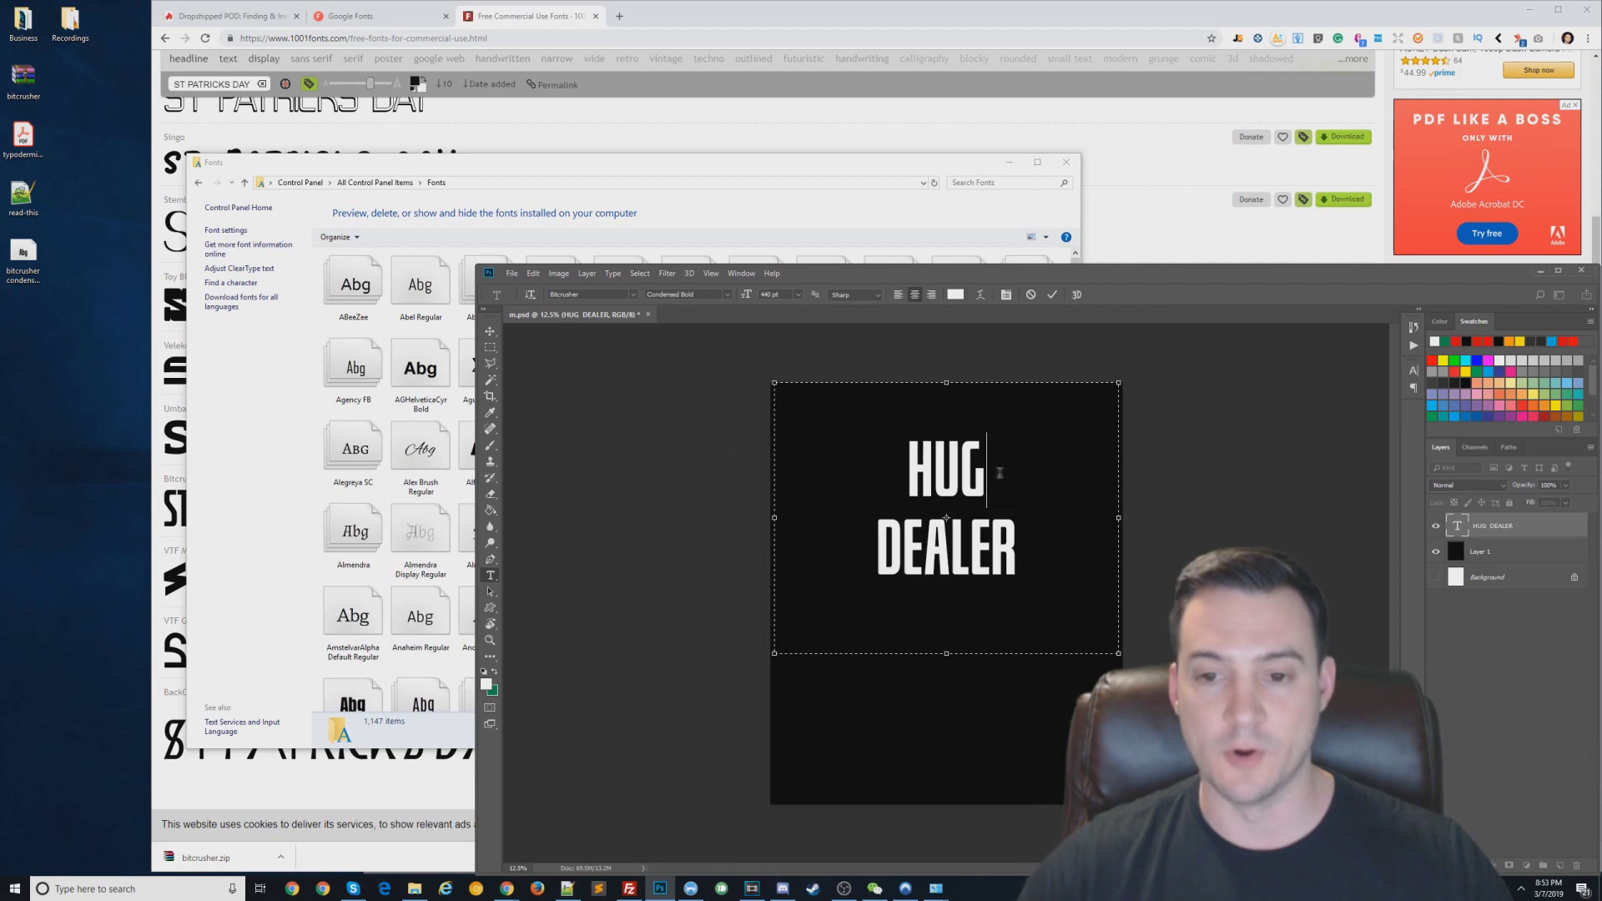
Finish editing the text, switch to the Move tool, and dismiss the error message.
key(ctrl+t)
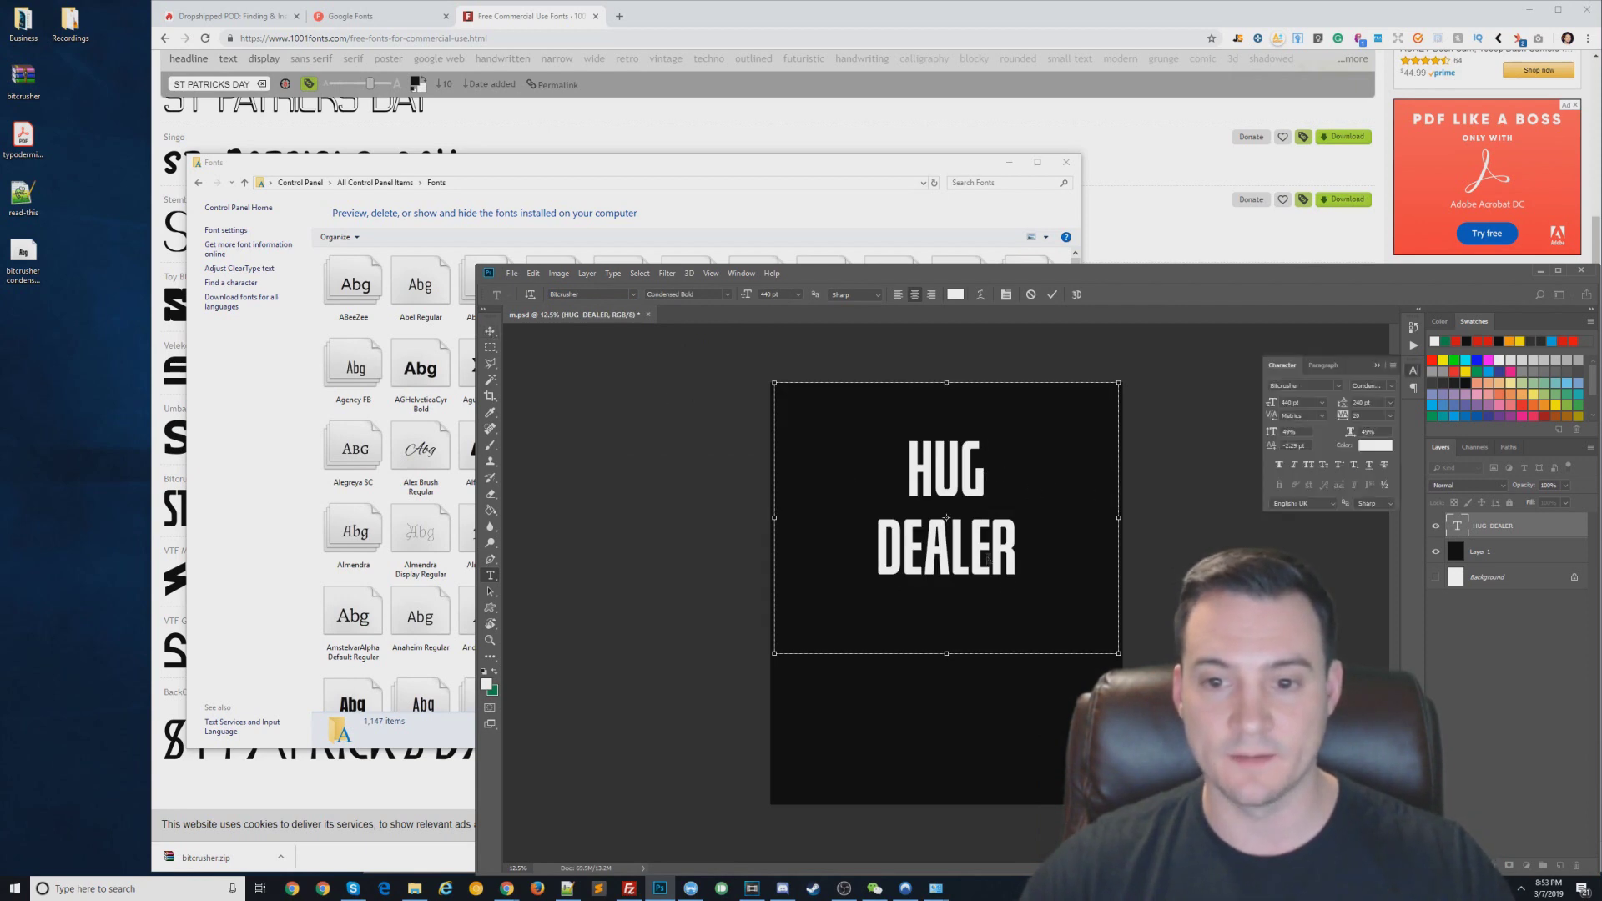
click(1119, 660)
key(v)
click(1009, 594)
key(Return)
click(984, 501)
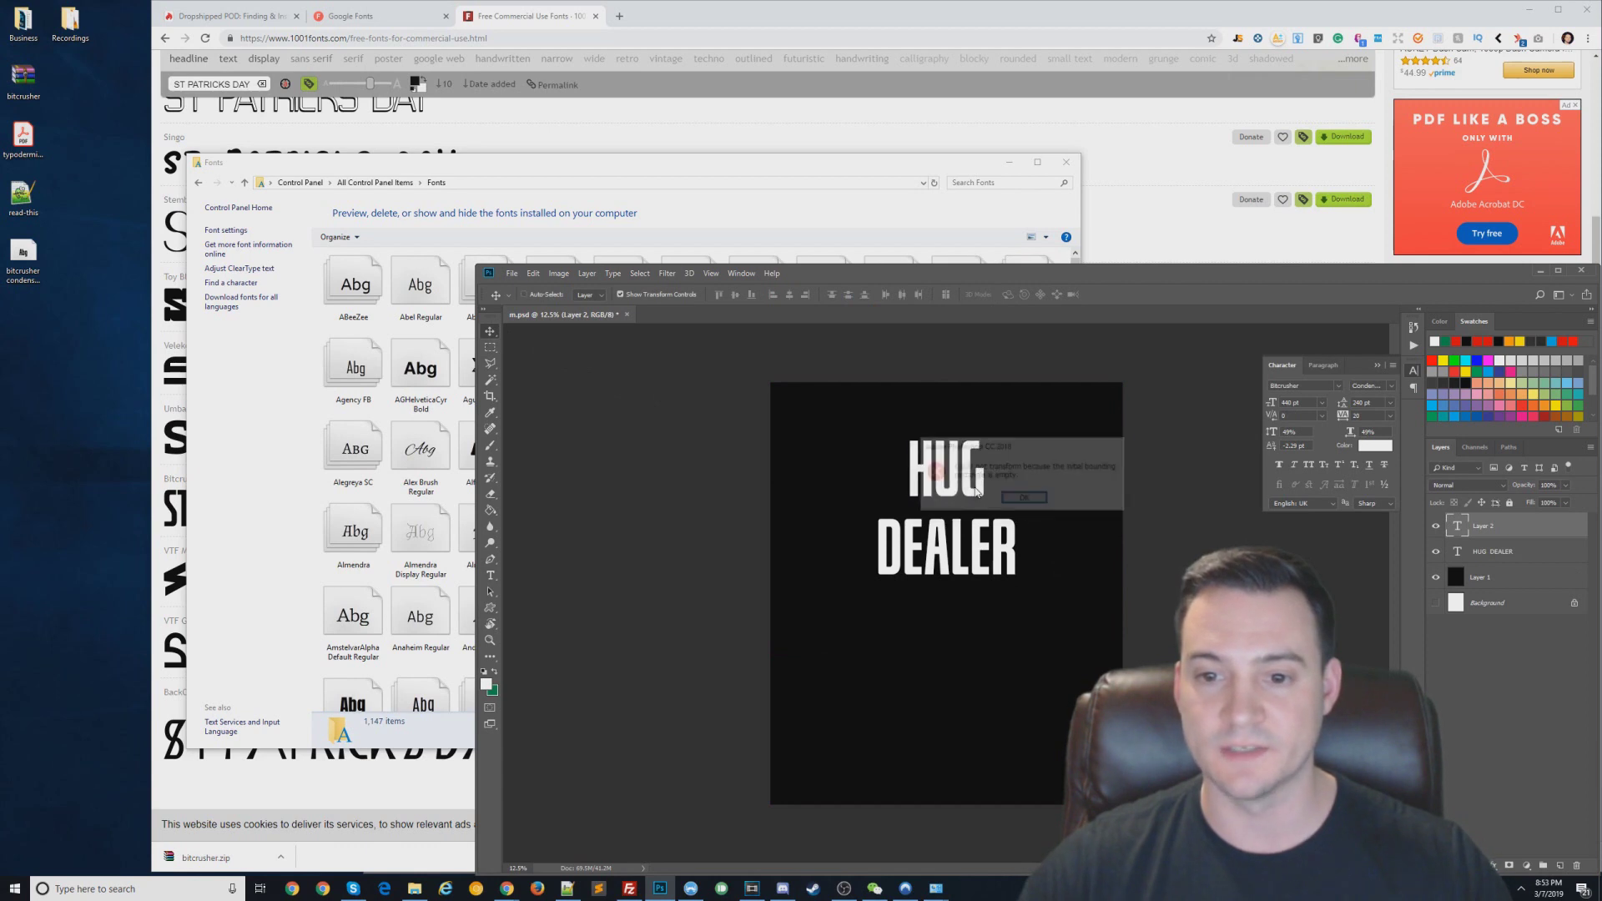
key(Return)
Enlarge HUG DEALER, nudge it left to recentre, then return to the 1001 Fonts page.
click(1481, 549)
key(ctrl+t)
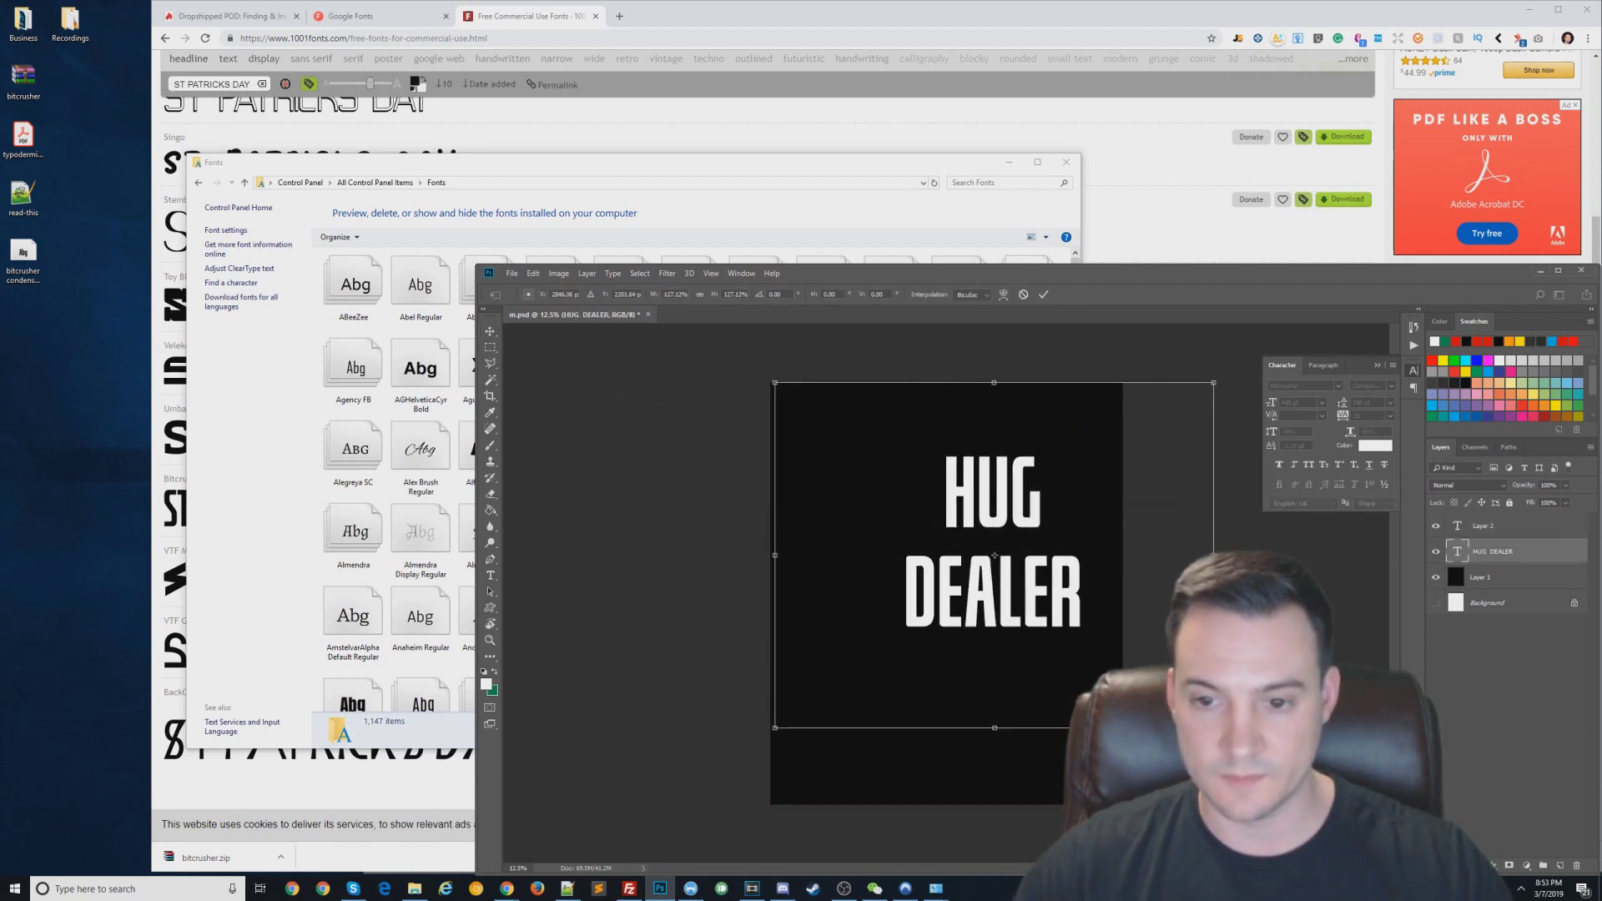
key(Return)
drag(995, 486, 956, 467)
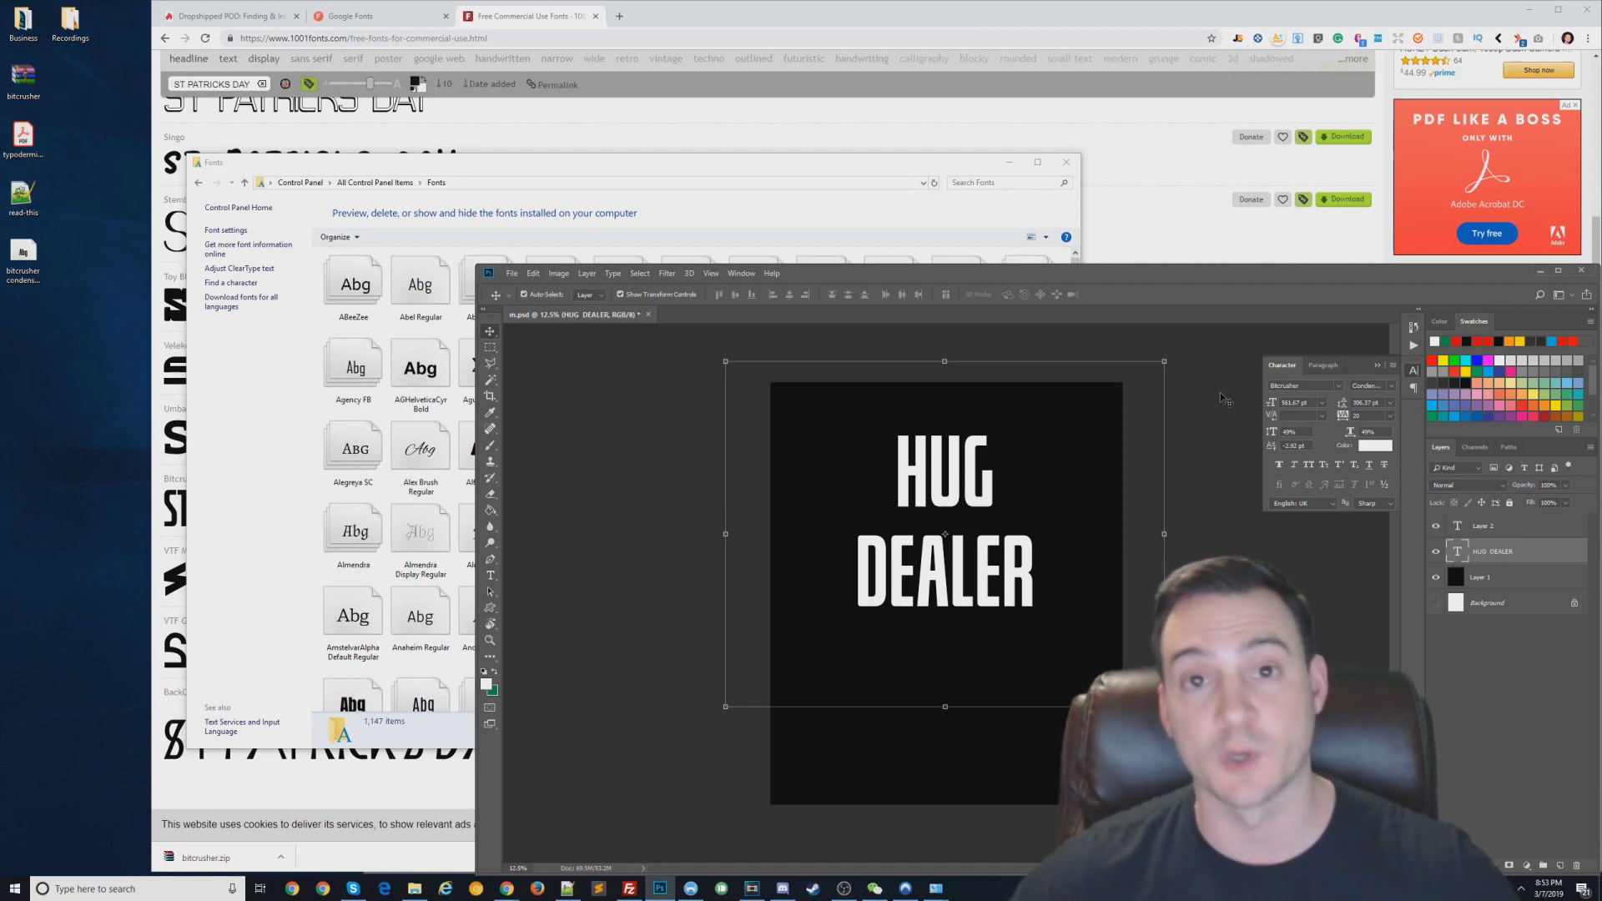
click(689, 10)
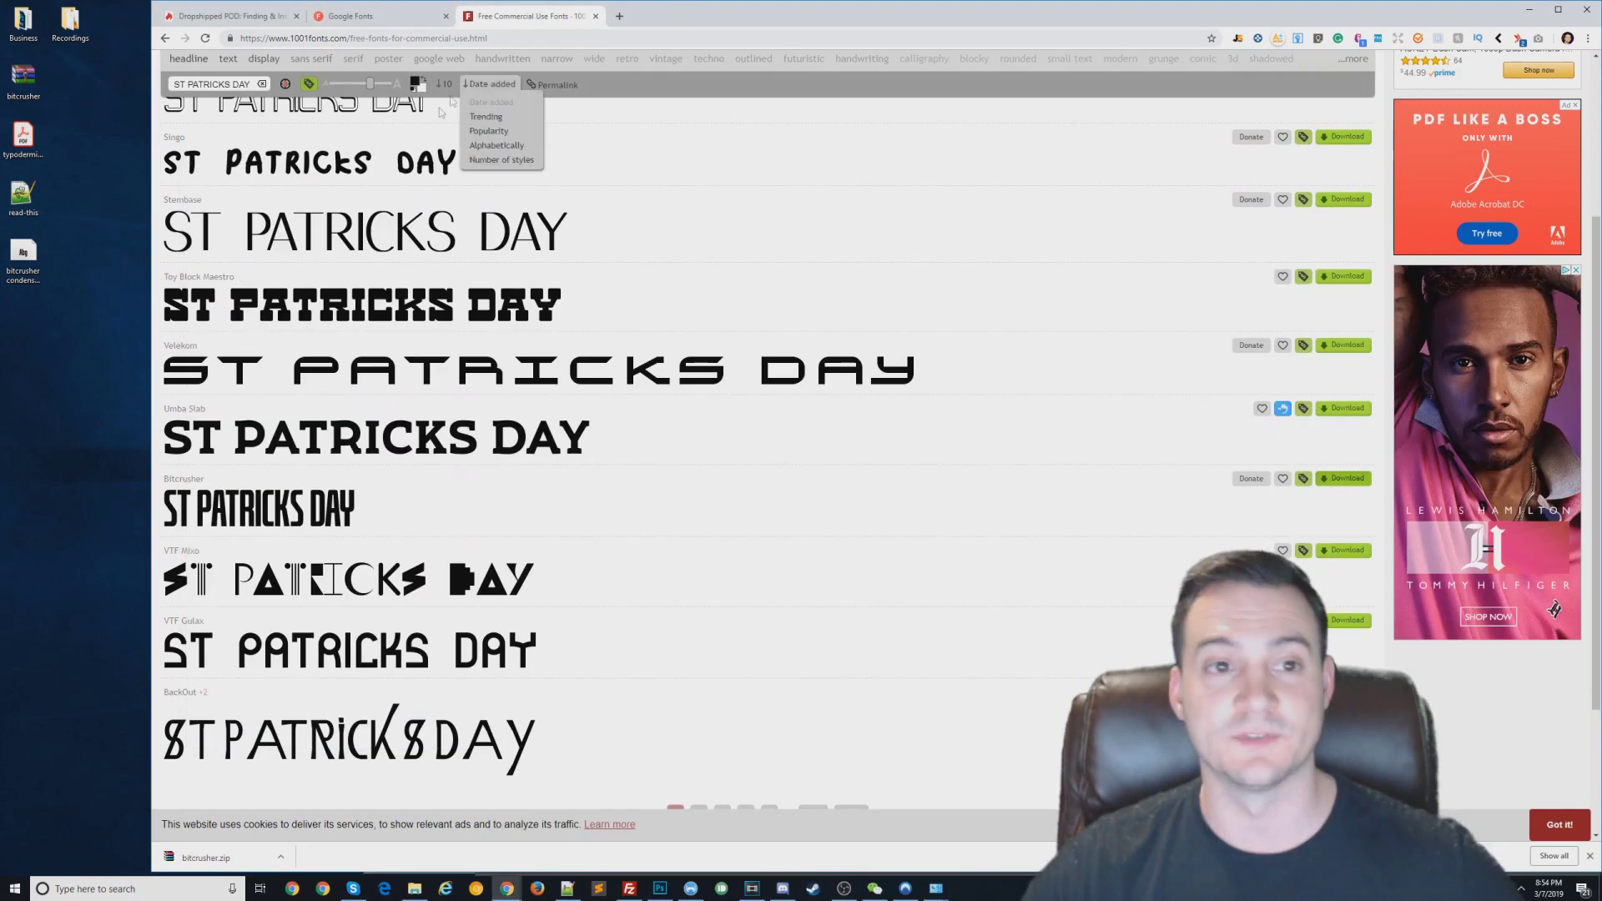
scroll(434, 91, up, 3)
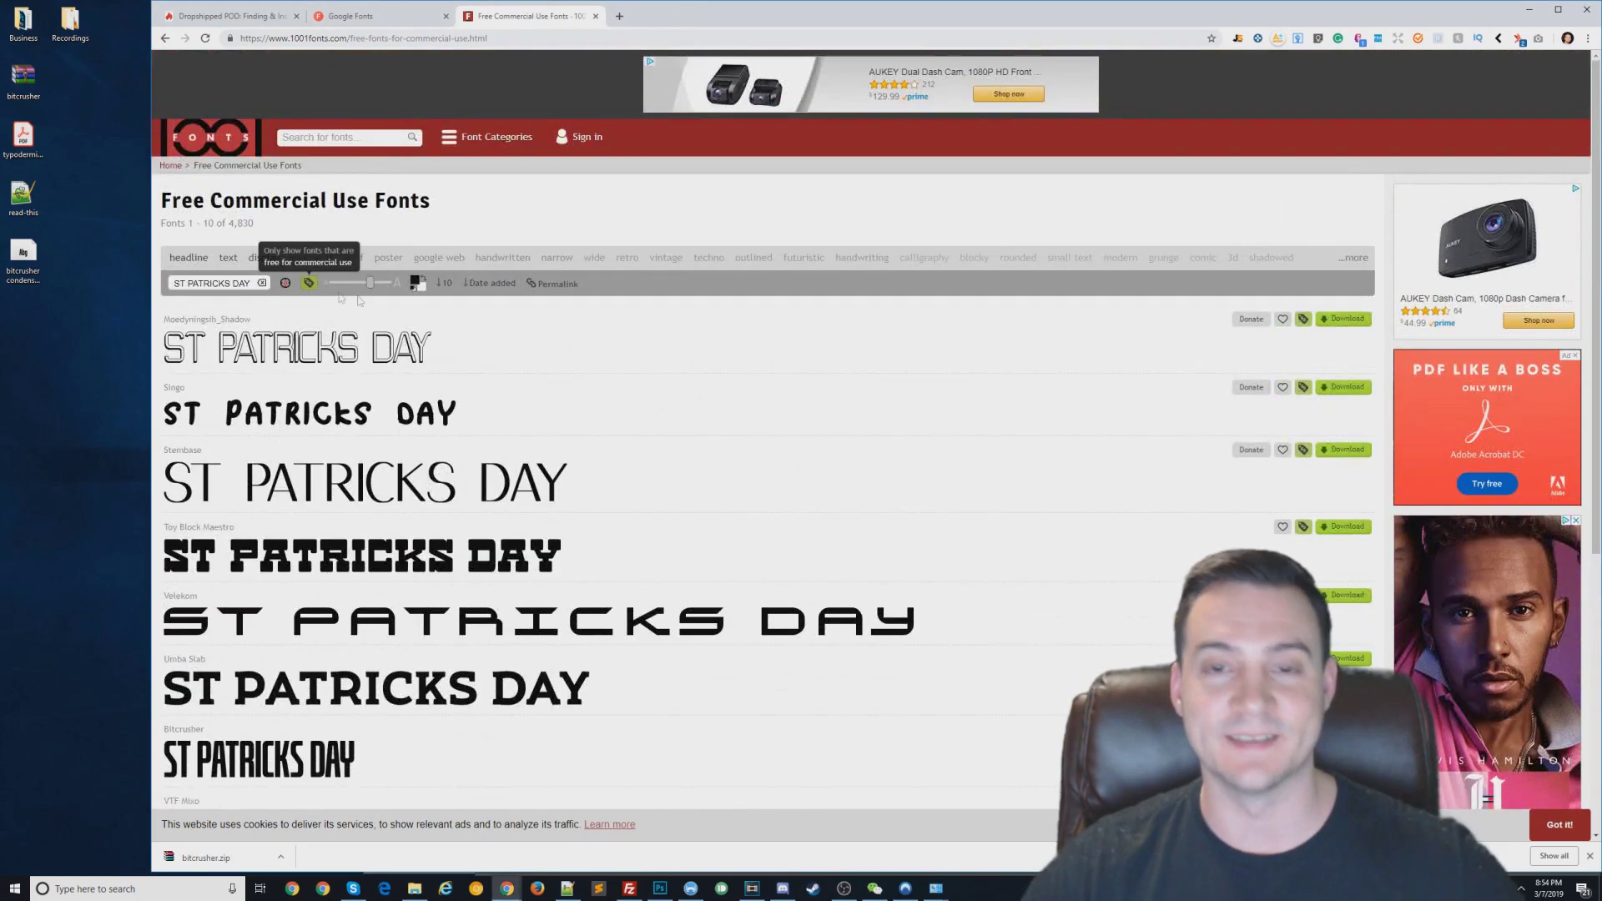